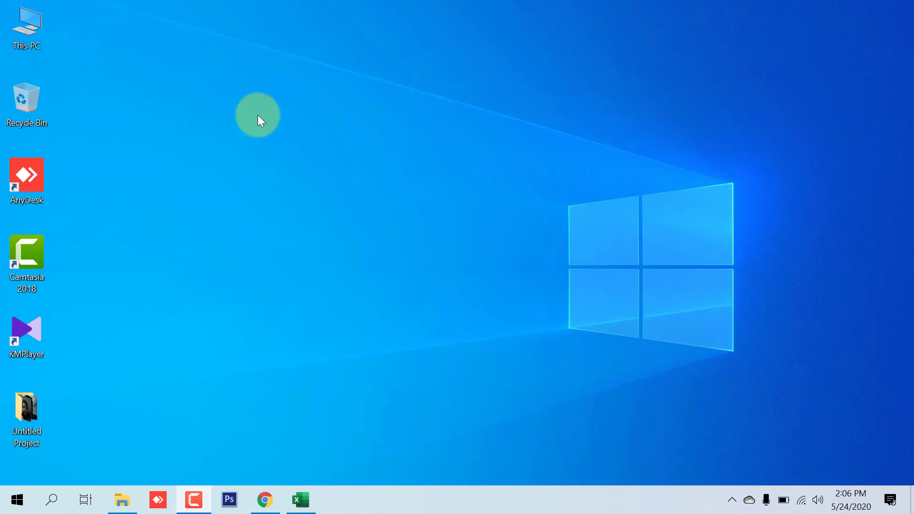
Refresh the Windows desktop twice, then restore the Excel Tutorial workbook from the taskbar
{"action": "right_click", "coordinate": [258, 115]}
{"action": "left_click", "coordinate": [305, 154]}
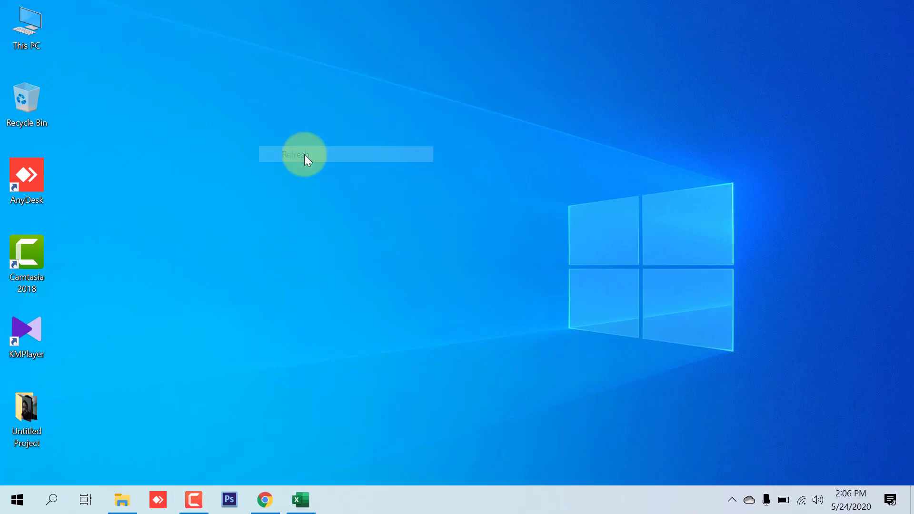
{"action": "right_click", "coordinate": [283, 122]}
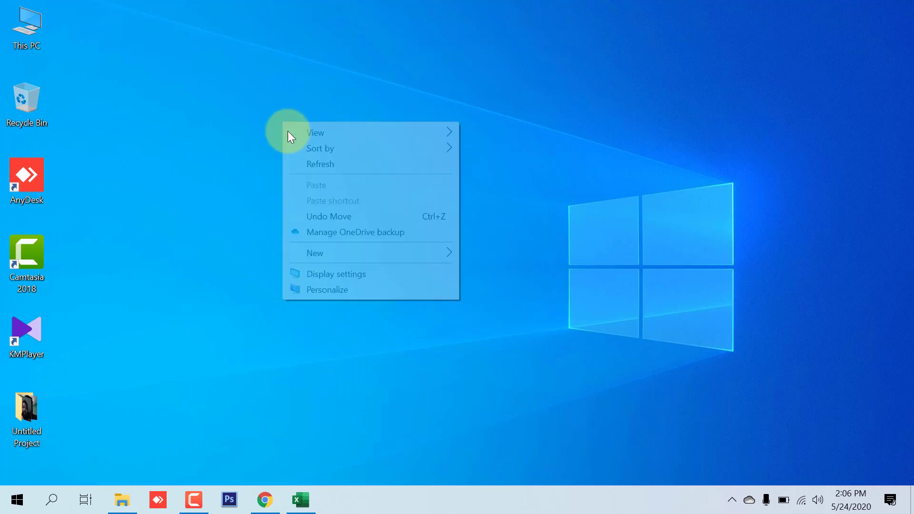
{"action": "left_click", "coordinate": [322, 161]}
{"action": "left_click", "coordinate": [298, 500]}
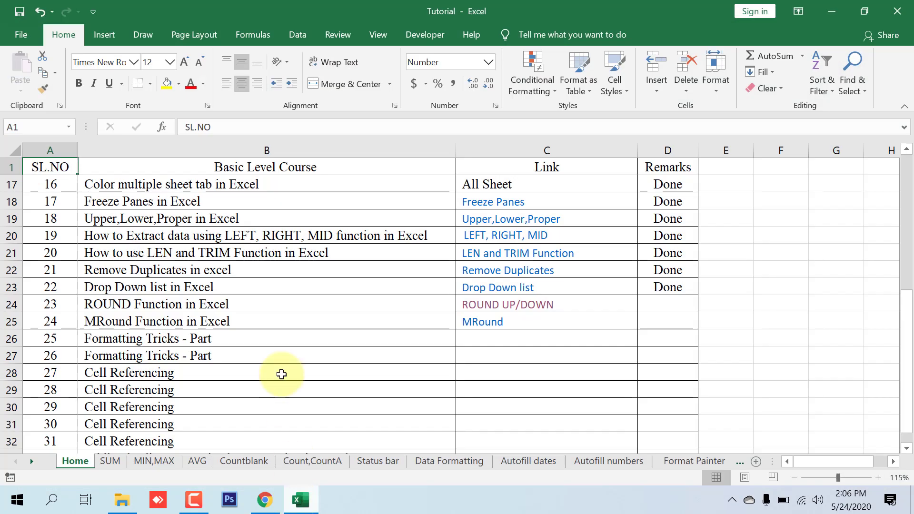
{"action": "left_click", "coordinate": [748, 310]}
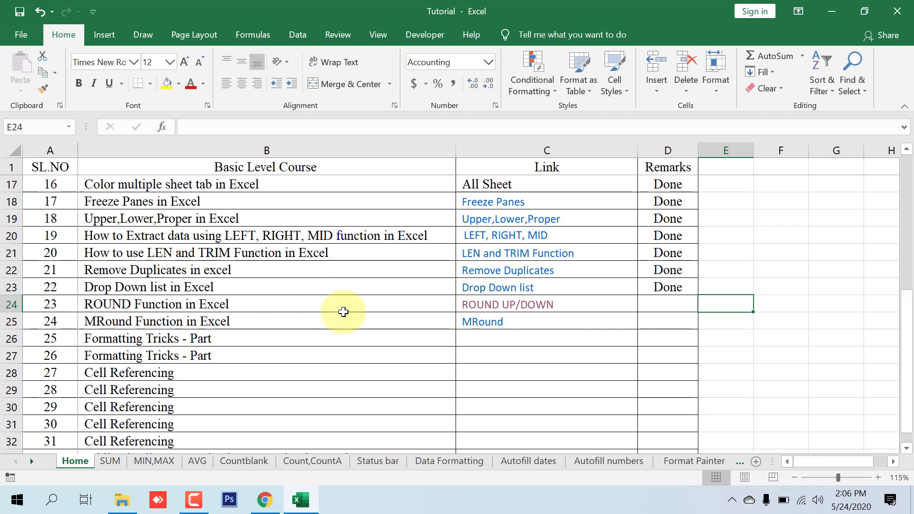
{"action": "left_click", "coordinate": [389, 305]}
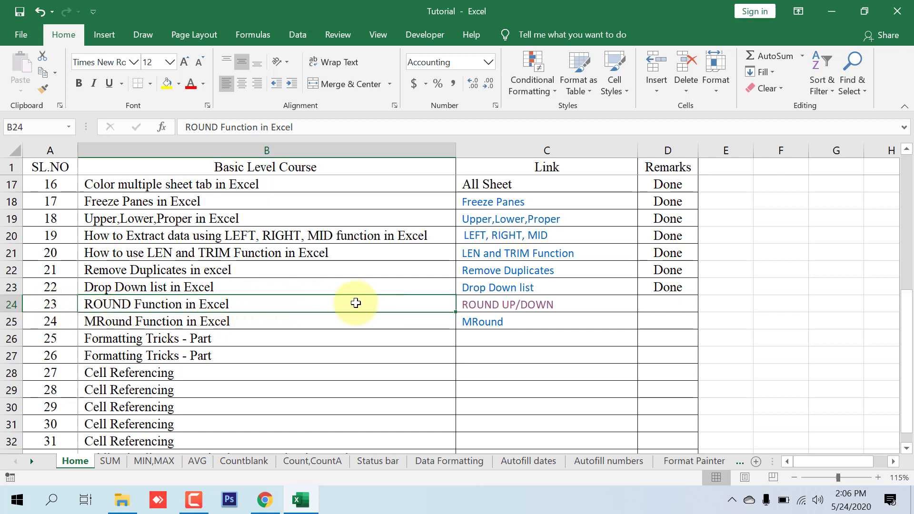
{"action": "left_click", "coordinate": [661, 308]}
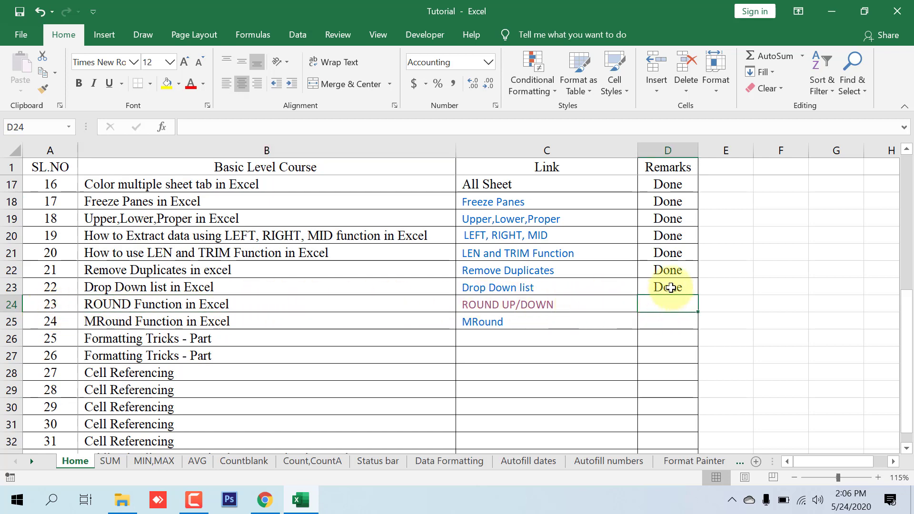
{"action": "left_click", "coordinate": [657, 288]}
{"action": "left_click_drag", "start_coordinate": [657, 287], "coordinate": [52, 125]}
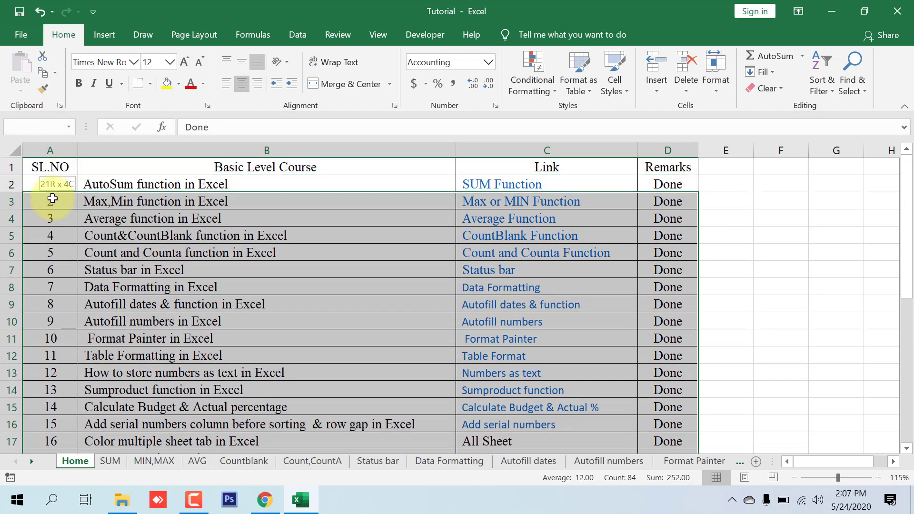
{"action": "left_click_drag", "start_coordinate": [52, 126], "coordinate": [51, 184]}
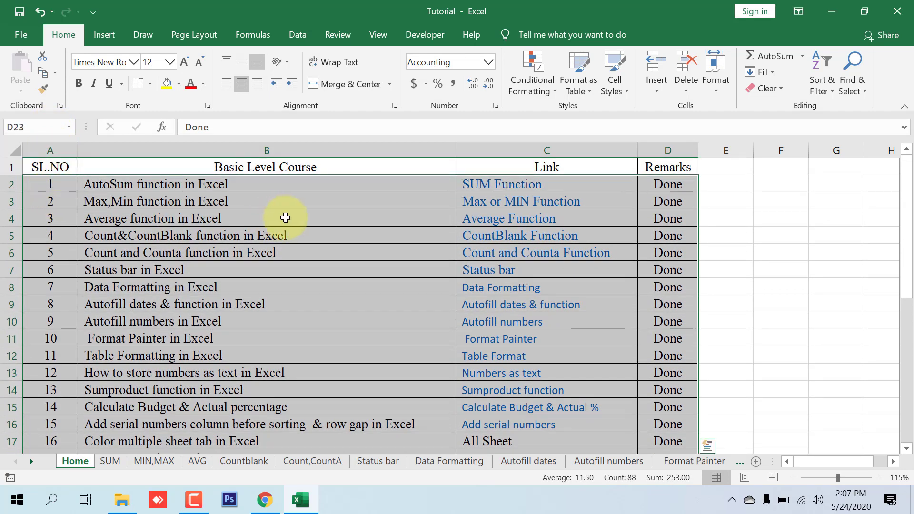
{"action": "scroll", "coordinate": [285, 218], "scroll_direction": "down", "scroll_amount": 2}
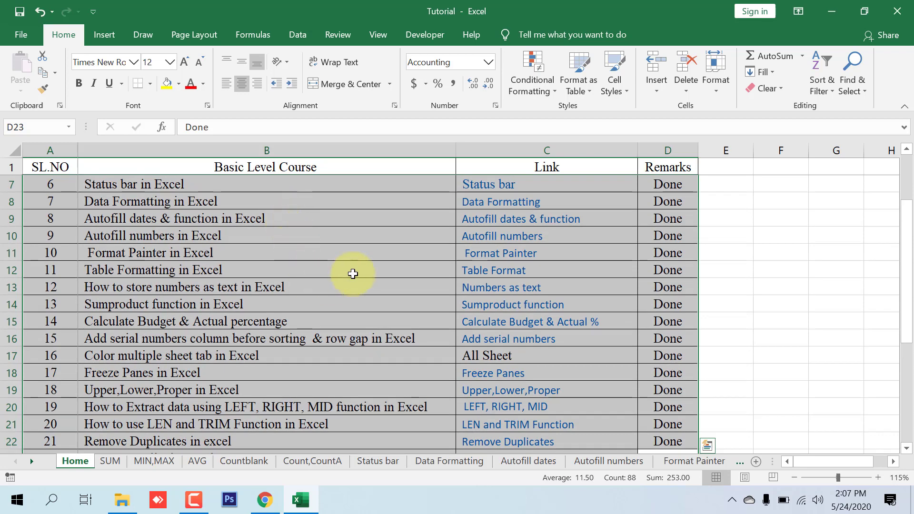
{"action": "scroll", "coordinate": [286, 307], "scroll_direction": "down", "scroll_amount": 2}
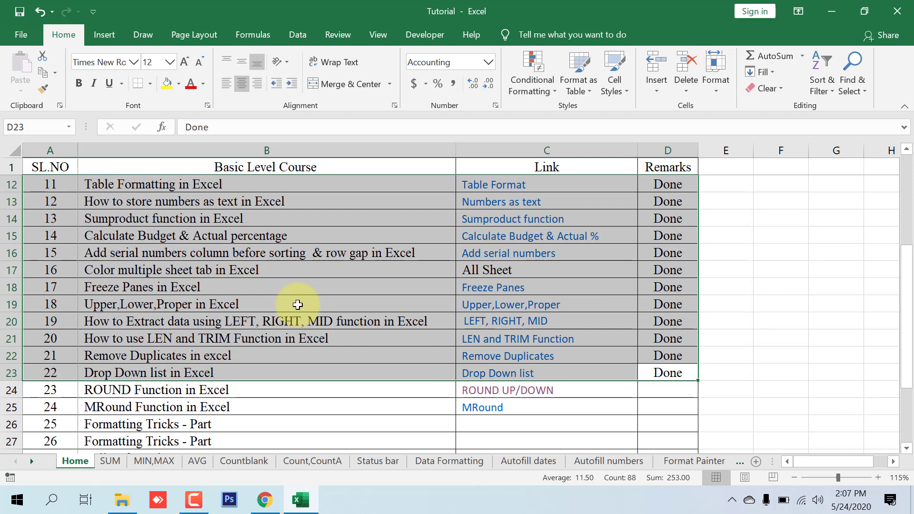
{"action": "scroll", "coordinate": [296, 304], "scroll_direction": "down", "scroll_amount": 2}
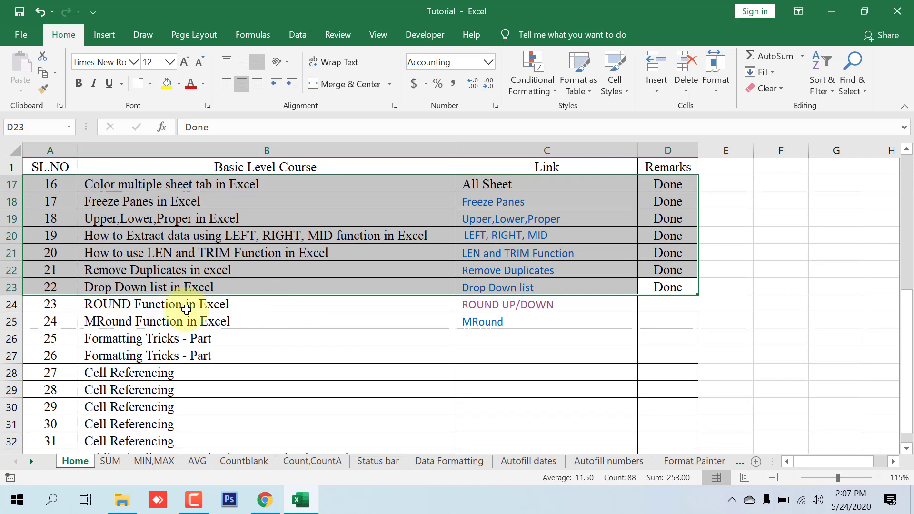
{"action": "left_click", "coordinate": [518, 309]}
Jump to the Round UP,DOWN sheet via the C24 link and look over the names in A6:A9
{"action": "left_click", "coordinate": [517, 310]}
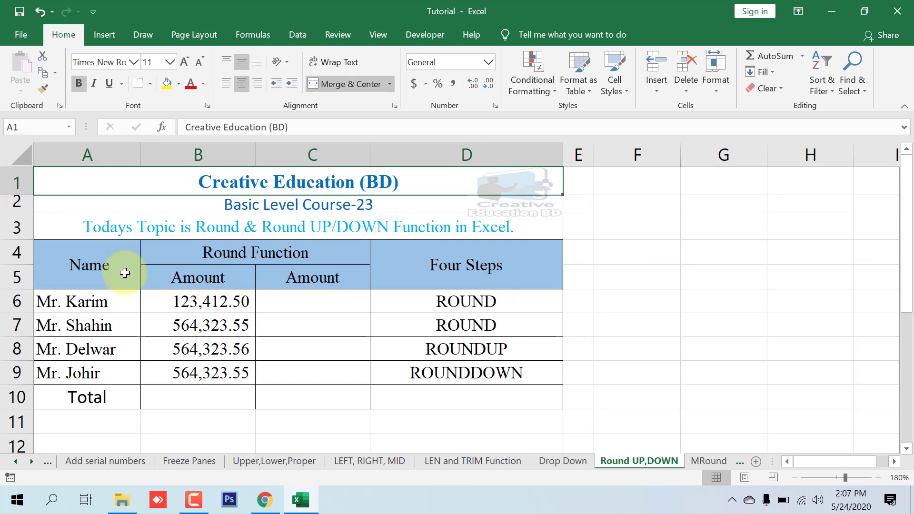
{"action": "left_click", "coordinate": [101, 152]}
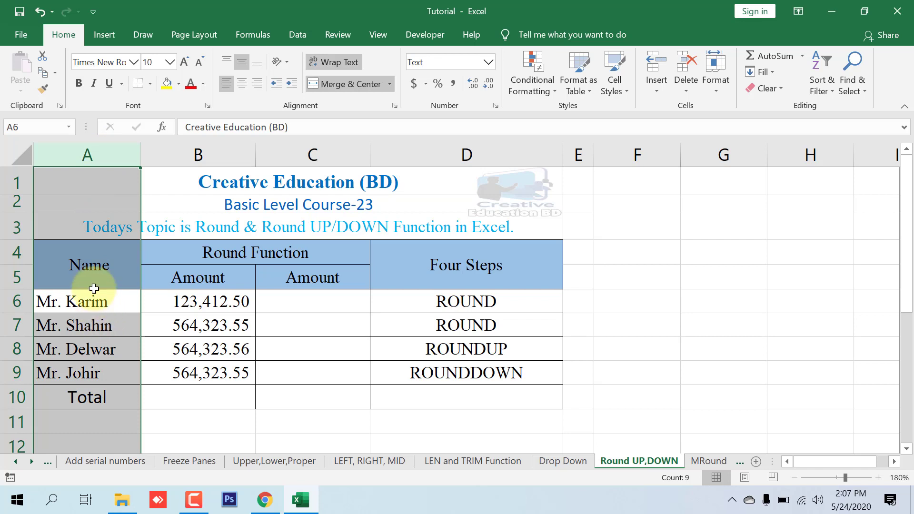
{"action": "left_click", "coordinate": [93, 267]}
{"action": "left_click", "coordinate": [88, 305]}
{"action": "left_click_drag", "start_coordinate": [93, 318], "coordinate": [93, 367]}
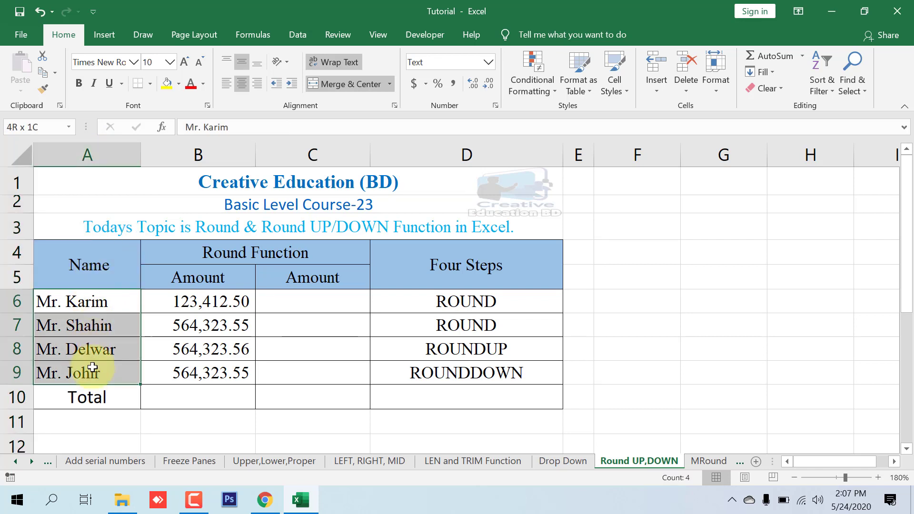
Look over the Round Function heading, the amounts in B6:B9 and the empty second Amount column
{"action": "left_click", "coordinate": [295, 255]}
{"action": "left_click_drag", "start_coordinate": [219, 277], "coordinate": [348, 388]}
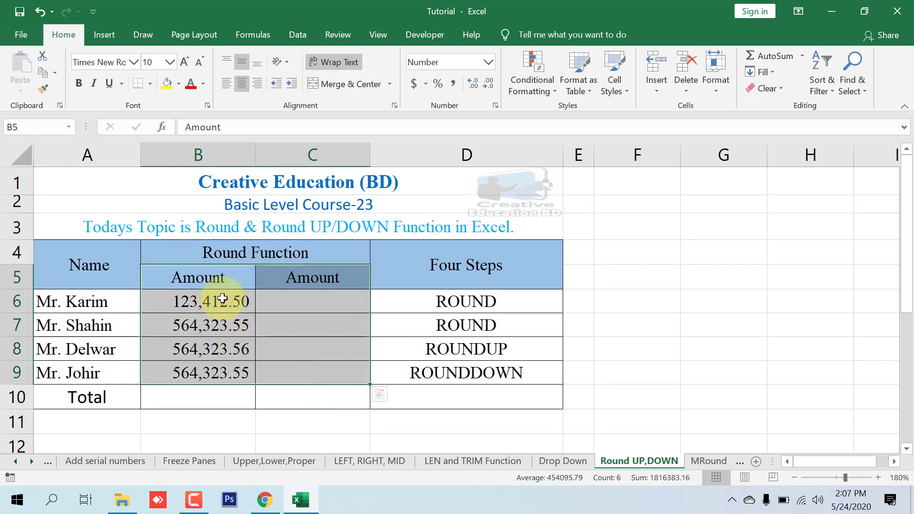
{"action": "left_click_drag", "start_coordinate": [214, 302], "coordinate": [216, 371]}
{"action": "left_click", "coordinate": [307, 303]}
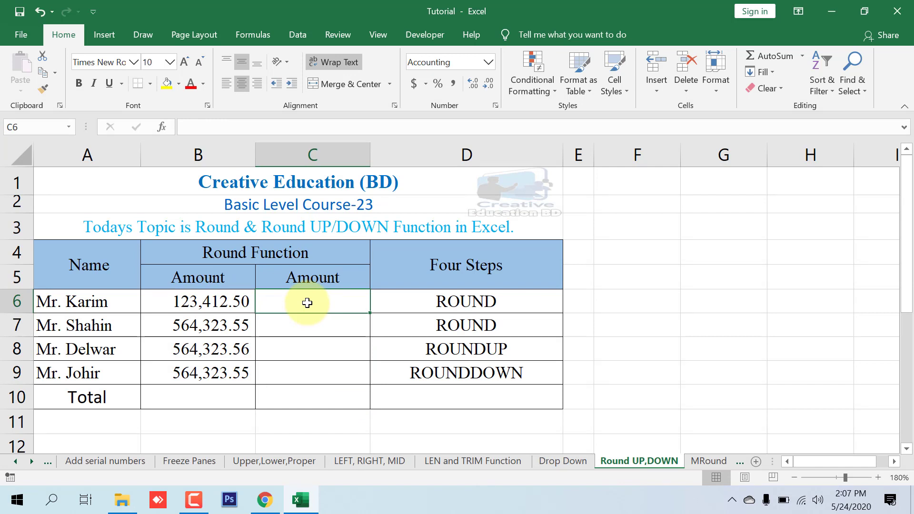
{"action": "left_click", "coordinate": [190, 276]}
{"action": "left_click", "coordinate": [314, 283]}
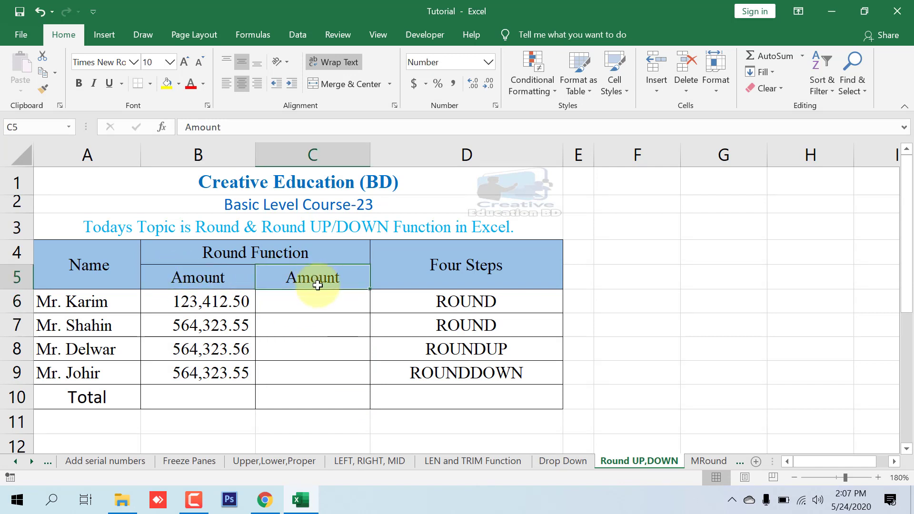
{"action": "left_click", "coordinate": [294, 307]}
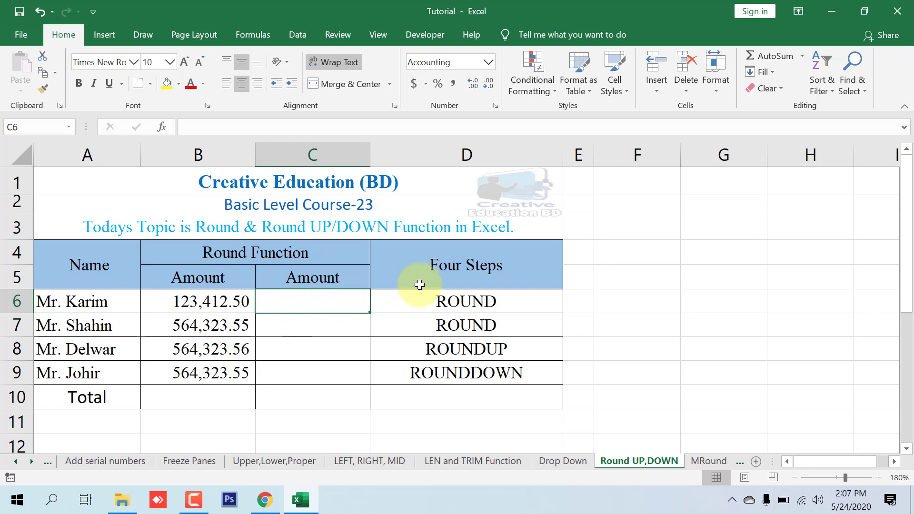
Review the Four Steps labels ROUND, ROUND, ROUNDUP, ROUNDDOWN and the Total cell B10
{"action": "left_click", "coordinate": [453, 278]}
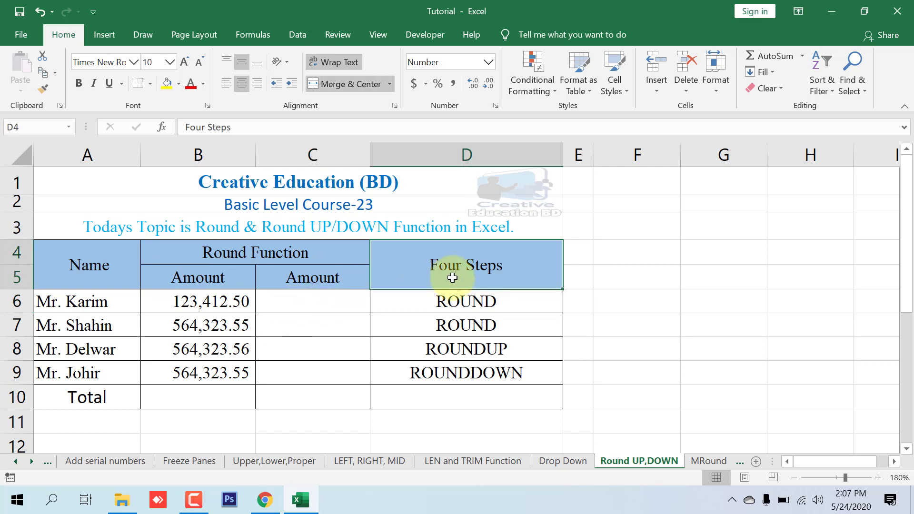
{"action": "left_click_drag", "start_coordinate": [459, 304], "coordinate": [459, 326]}
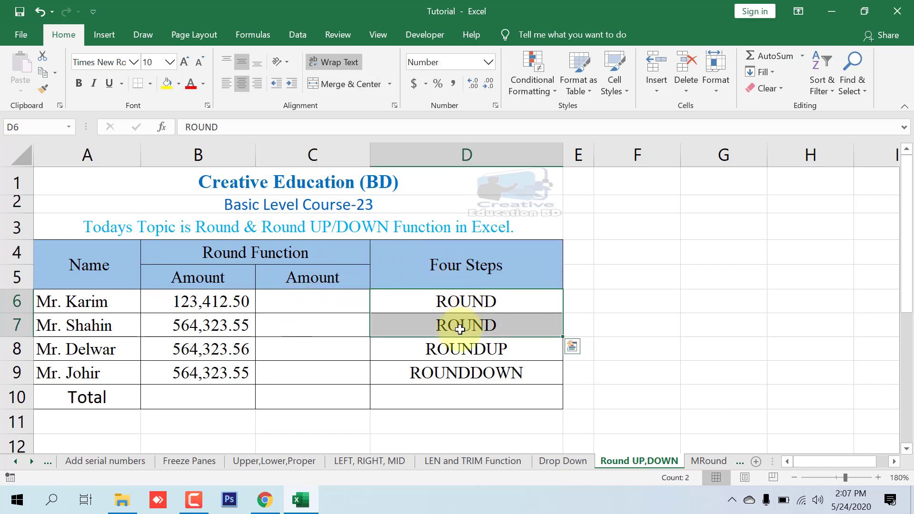
{"action": "left_click", "coordinate": [458, 349]}
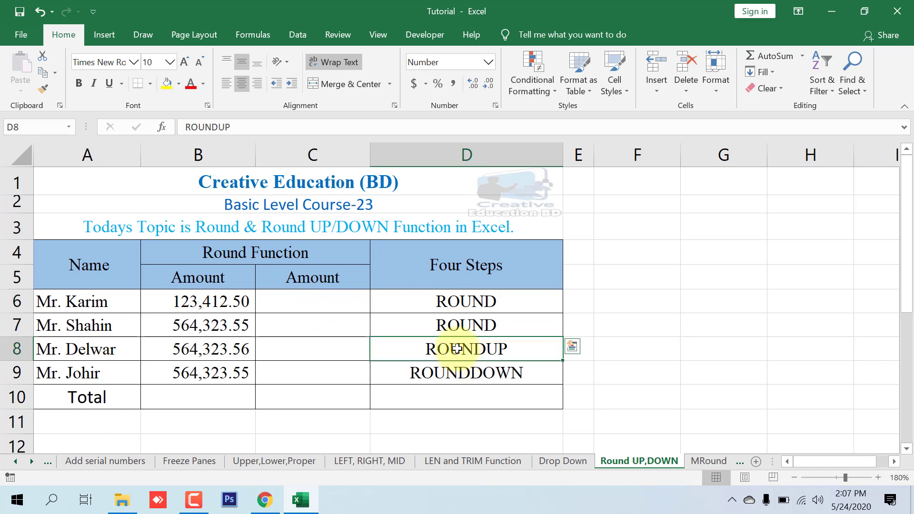
{"action": "left_click", "coordinate": [445, 377]}
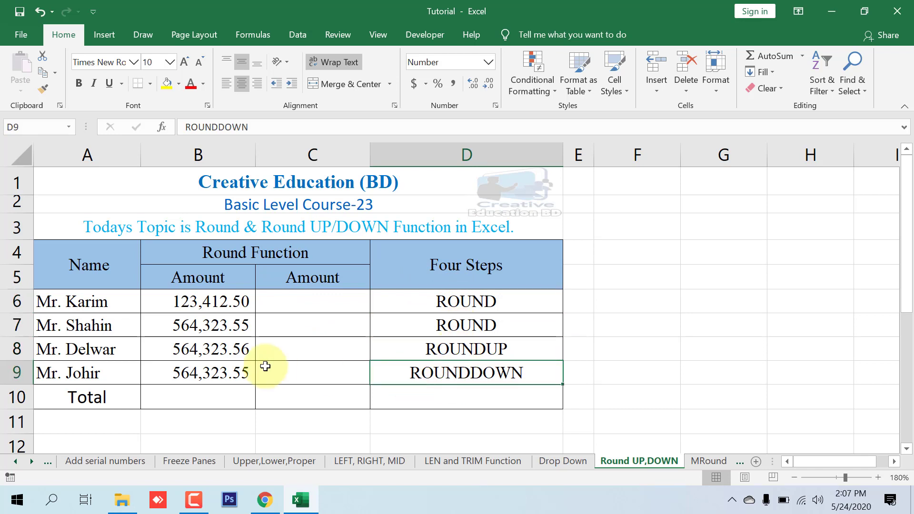
{"action": "left_click", "coordinate": [209, 396]}
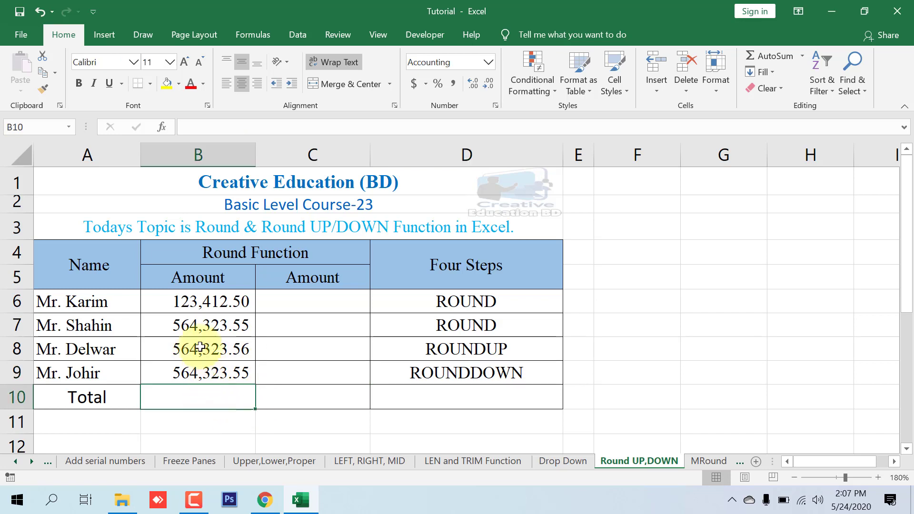
Total the four amounts in B10 with =SUM(B6:B9), giving 1,816,383.16
{"action": "left_click", "coordinate": [778, 59]}
{"action": "key", "text": "Return"}
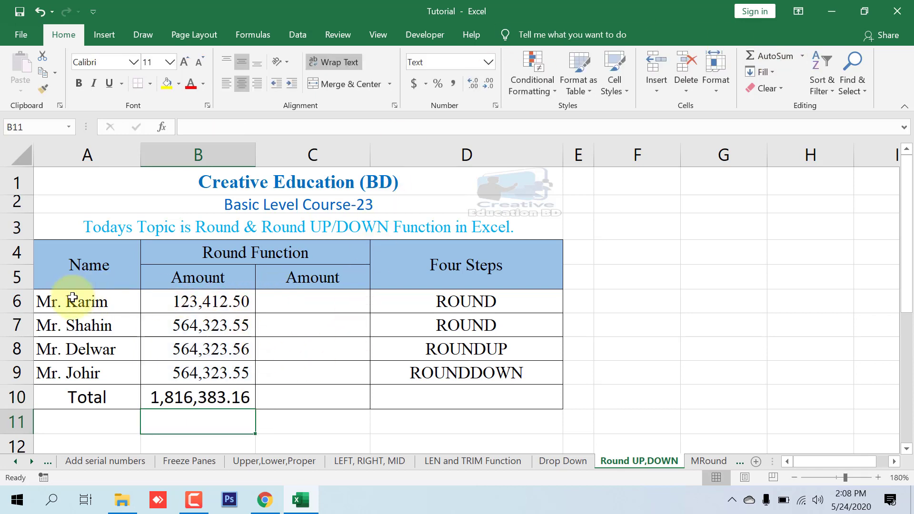
{"action": "left_click_drag", "start_coordinate": [102, 267], "coordinate": [113, 369]}
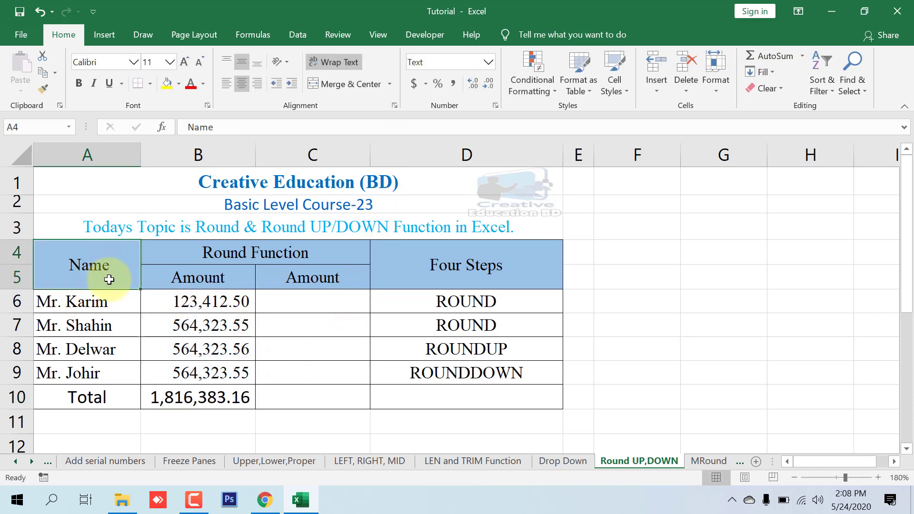
{"action": "left_click_drag", "start_coordinate": [96, 299], "coordinate": [99, 370]}
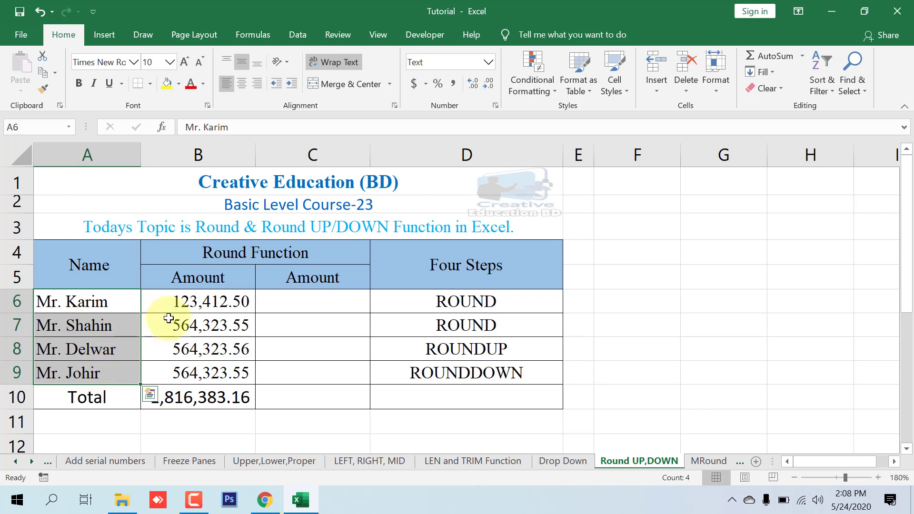
{"action": "left_click_drag", "start_coordinate": [82, 300], "coordinate": [93, 376]}
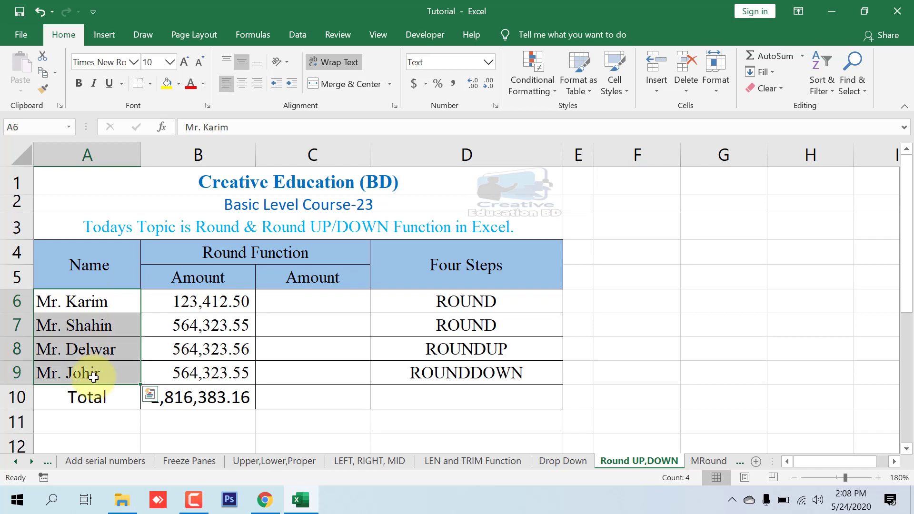
Format the amounts in B6:B9 as Accounting, then check B7's value and B10's total formula
{"action": "left_click", "coordinate": [206, 299]}
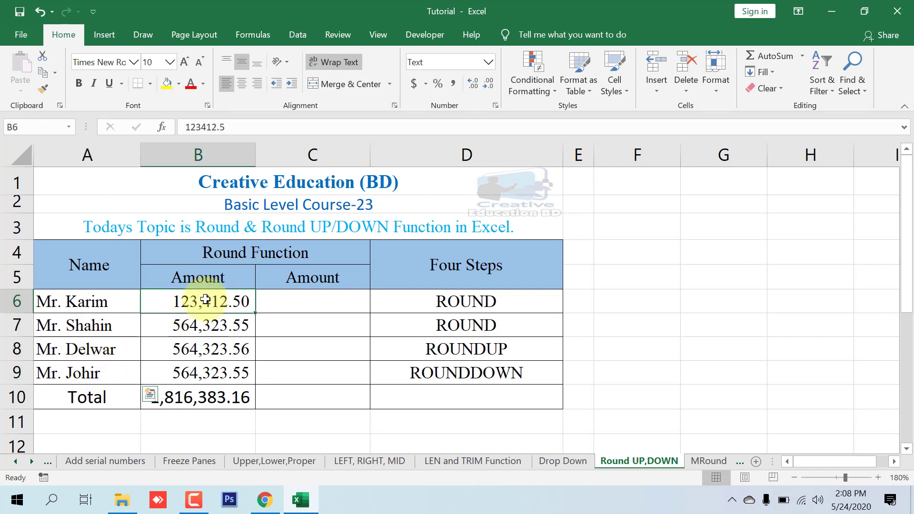
{"action": "left_click_drag", "start_coordinate": [205, 300], "coordinate": [211, 371]}
{"action": "left_click", "coordinate": [216, 303]}
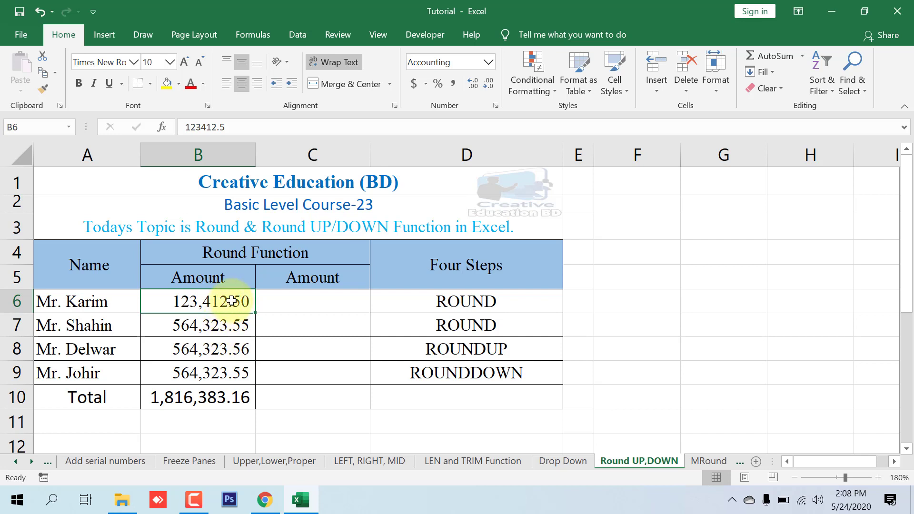
{"action": "left_click", "coordinate": [238, 324]}
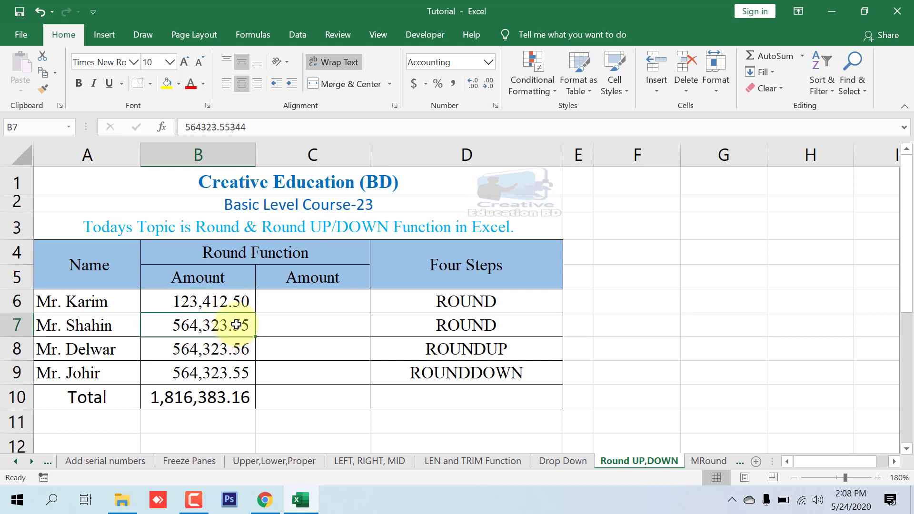
{"action": "left_click", "coordinate": [216, 401]}
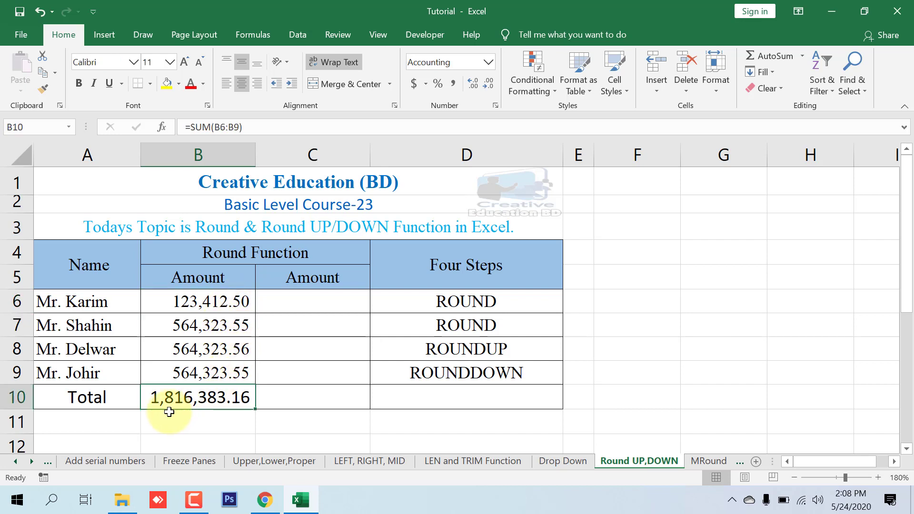
Begin the formula =ROUND(B6, in C6 to round the first amount
{"action": "left_click", "coordinate": [294, 308]}
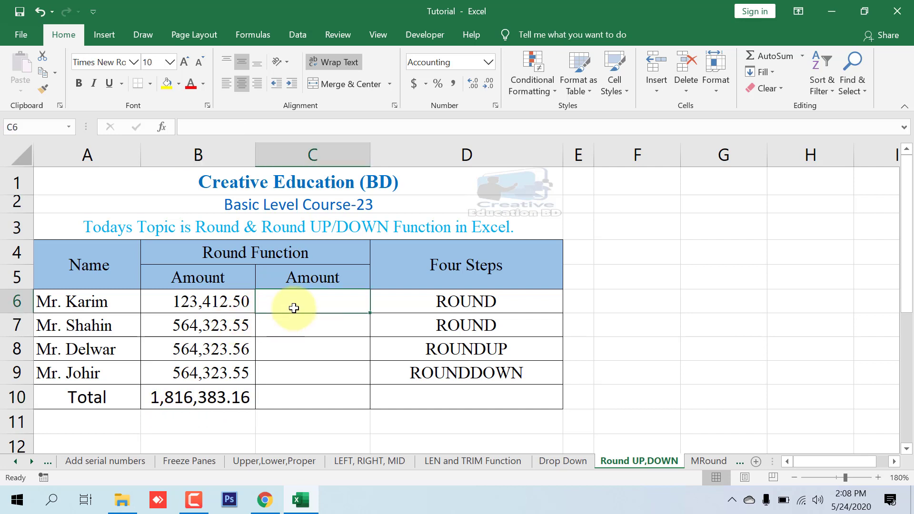
{"action": "type", "text": "="}
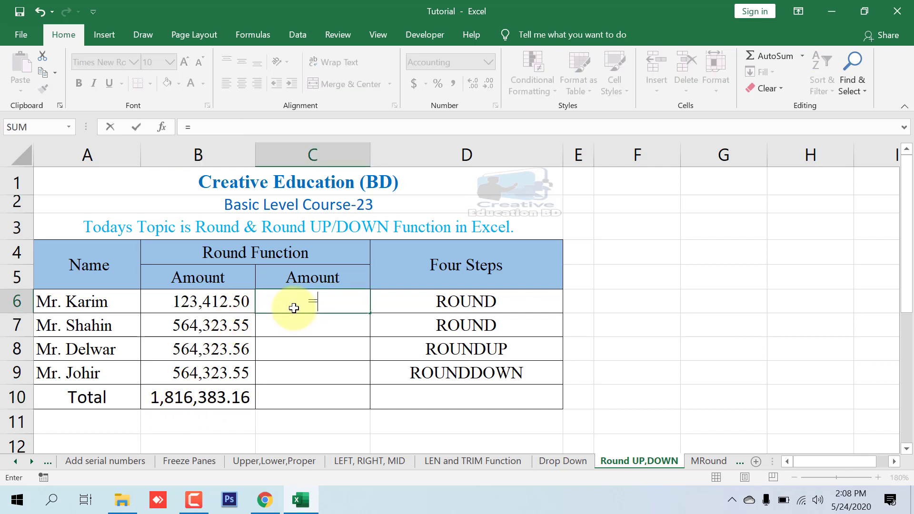
{"action": "type", "text": "rou"}
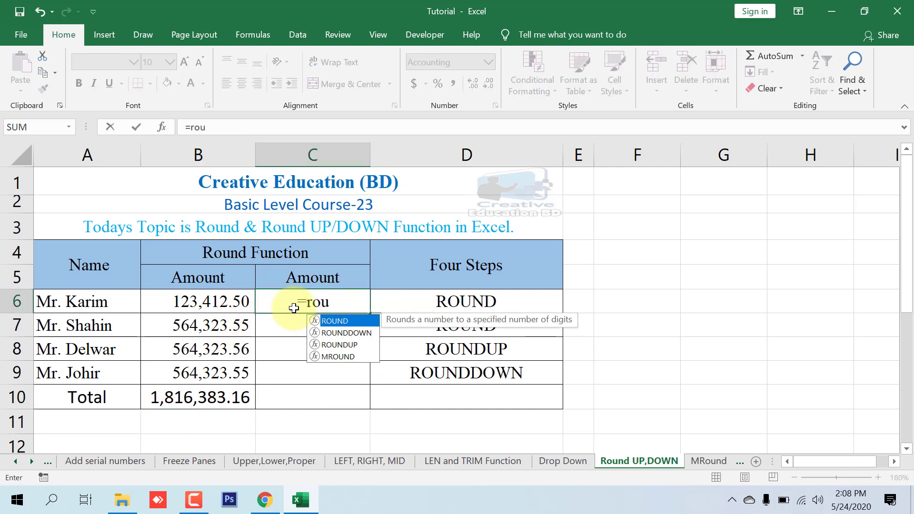
{"action": "key", "text": "Tab"}
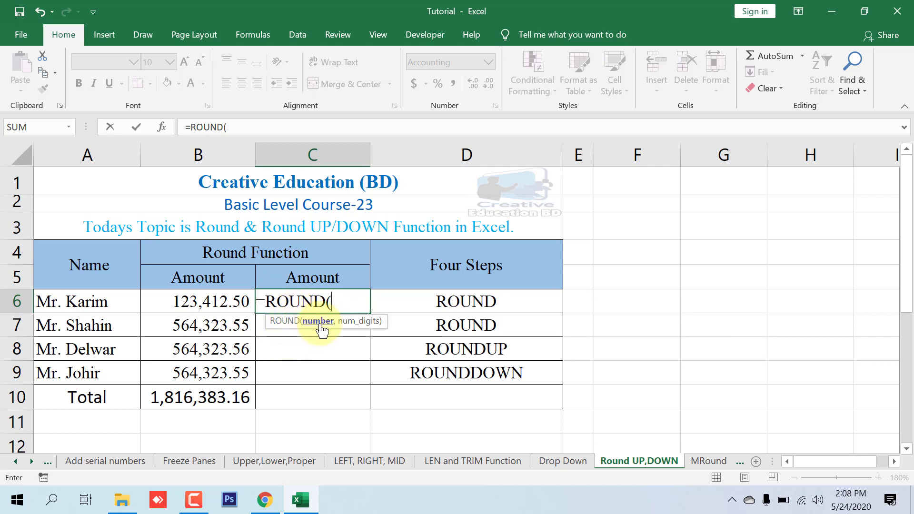
{"action": "left_click", "coordinate": [206, 300]}
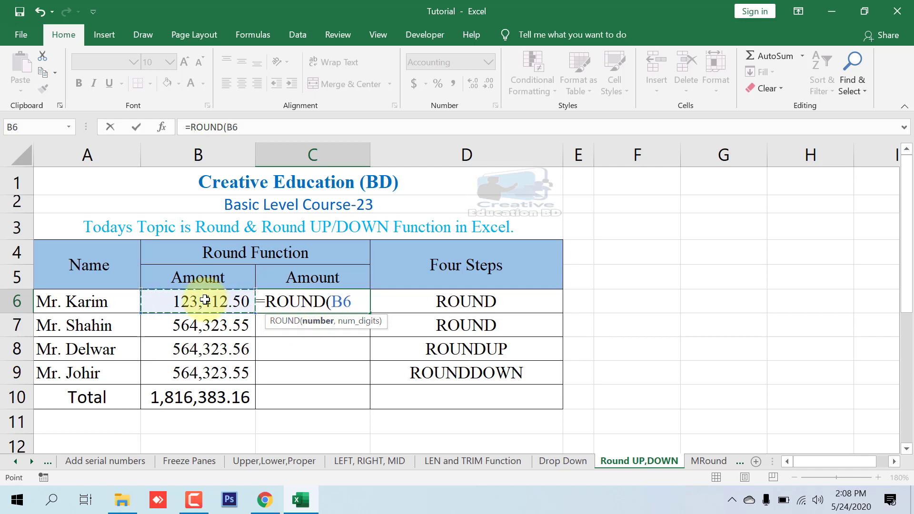
{"action": "type", "text": ",0"}
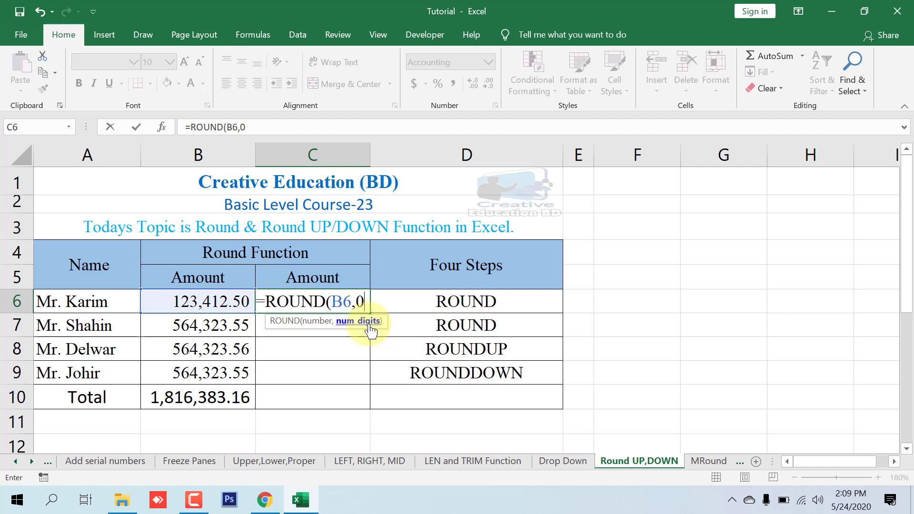
{"action": "key", "text": "Return"}
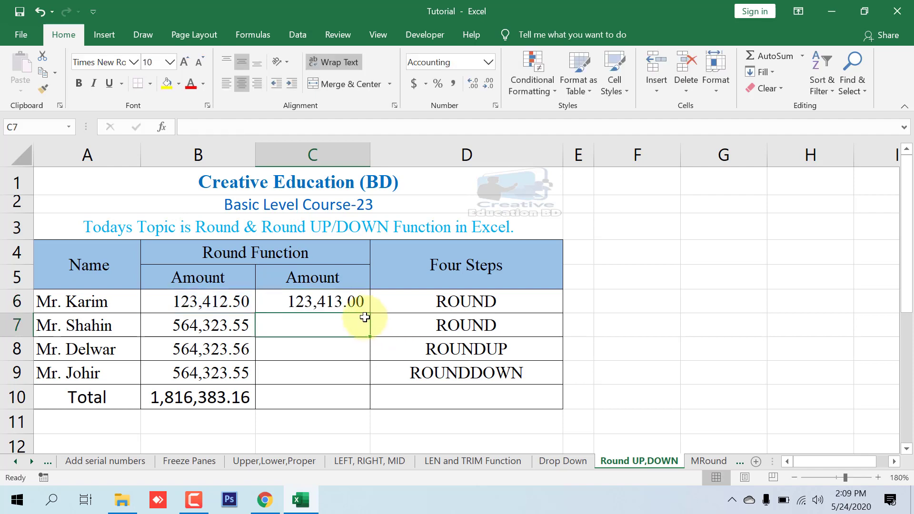
{"action": "left_click", "coordinate": [353, 302]}
{"action": "left_click", "coordinate": [211, 308]}
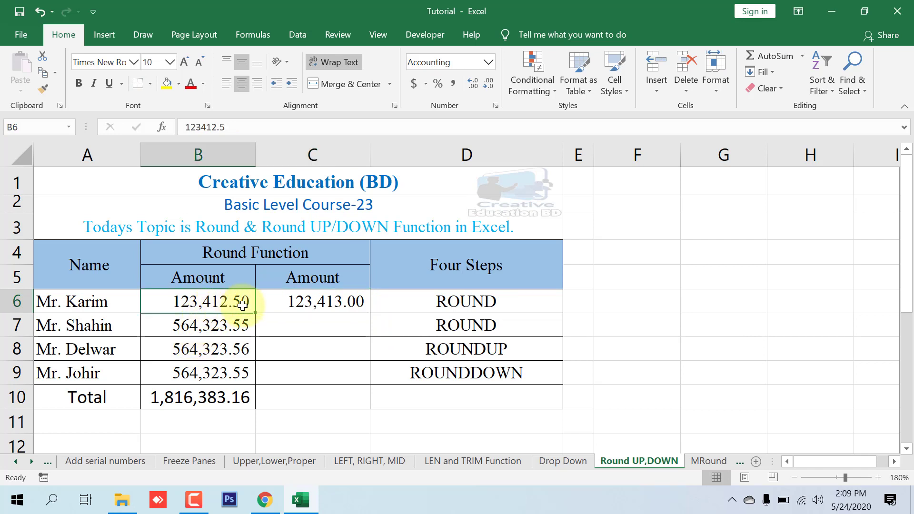
{"action": "left_click", "coordinate": [303, 307]}
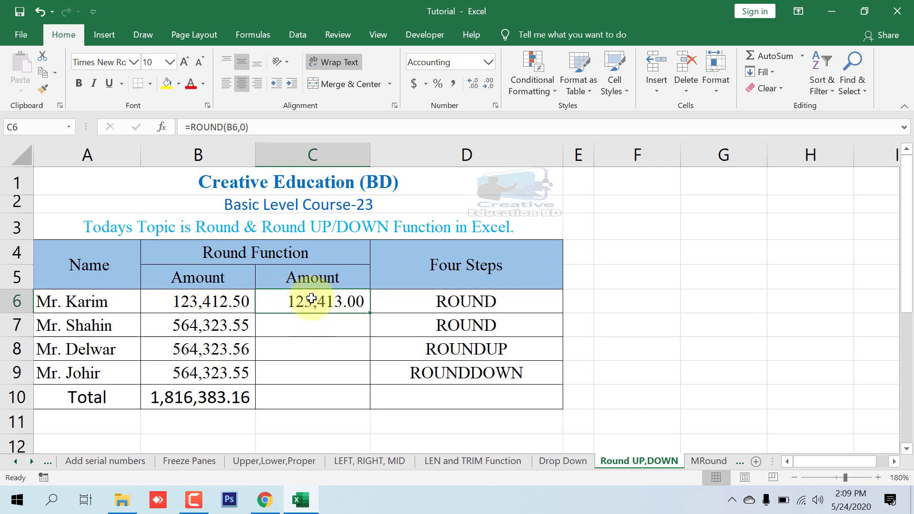
{"action": "left_click", "coordinate": [472, 82]}
{"action": "left_click", "coordinate": [472, 82]}
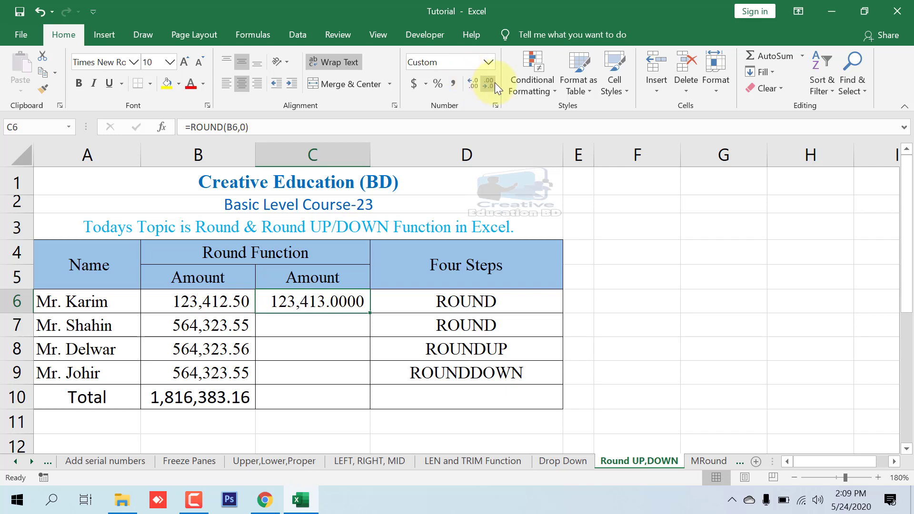
{"action": "left_click", "coordinate": [494, 82]}
{"action": "left_click", "coordinate": [493, 83]}
{"action": "left_click", "coordinate": [492, 82]}
{"action": "left_click", "coordinate": [472, 87]}
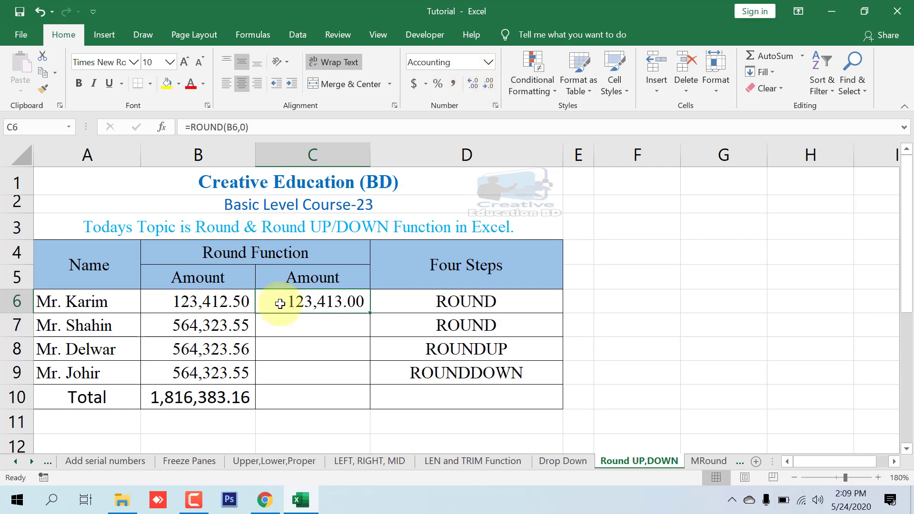
{"action": "left_click", "coordinate": [228, 302]}
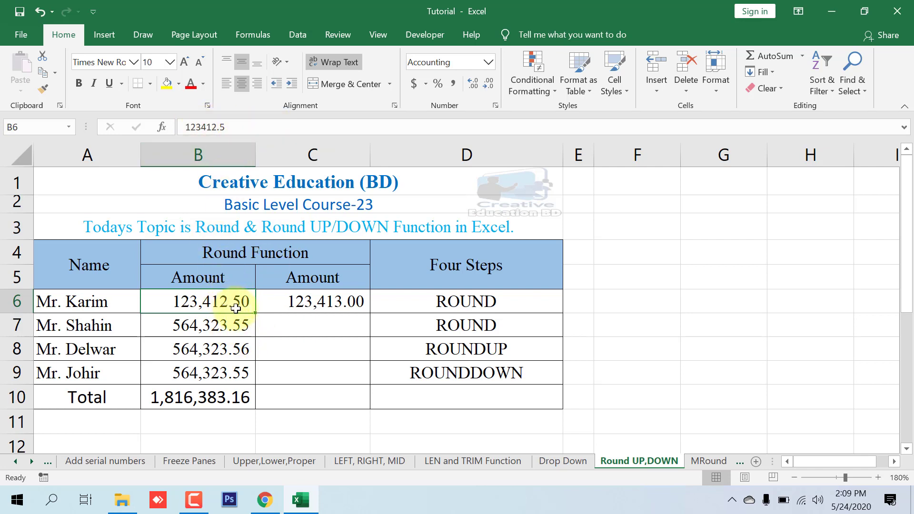
{"action": "left_click", "coordinate": [474, 82]}
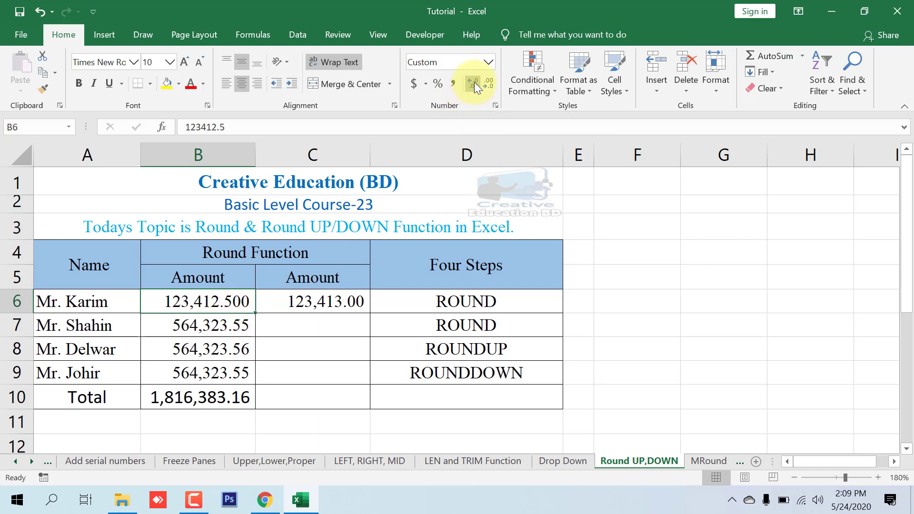
{"action": "left_click", "coordinate": [492, 84]}
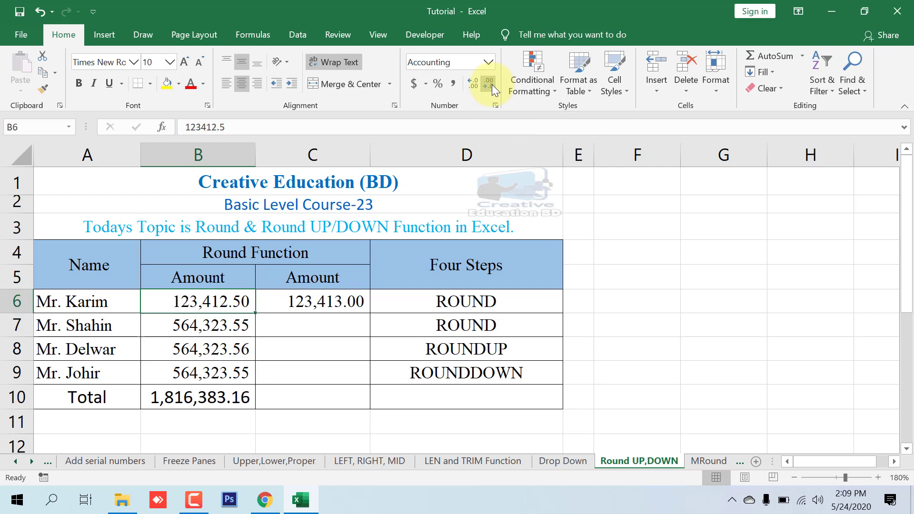
{"action": "left_click", "coordinate": [362, 310]}
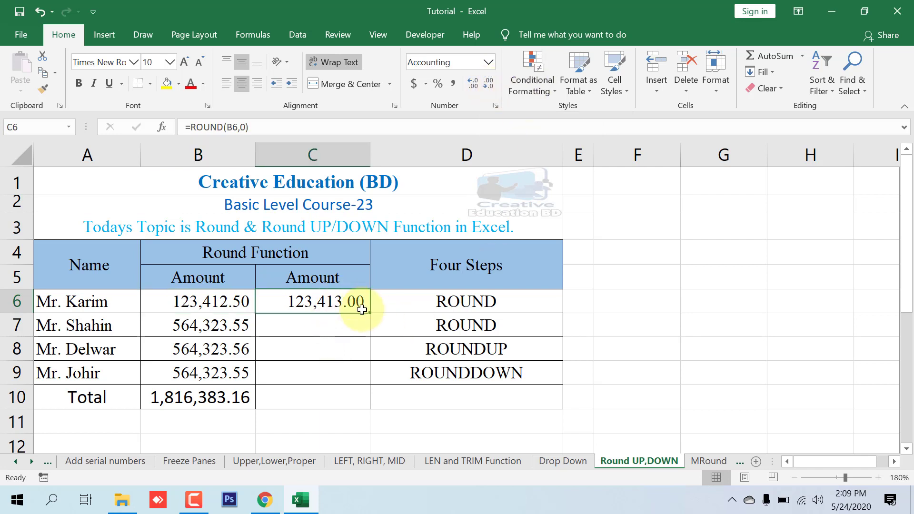
Fill the ROUND formula down to C9 and AutoSum the rounded amounts in C10 (1,816,385.00)
{"action": "double_click", "coordinate": [370, 312]}
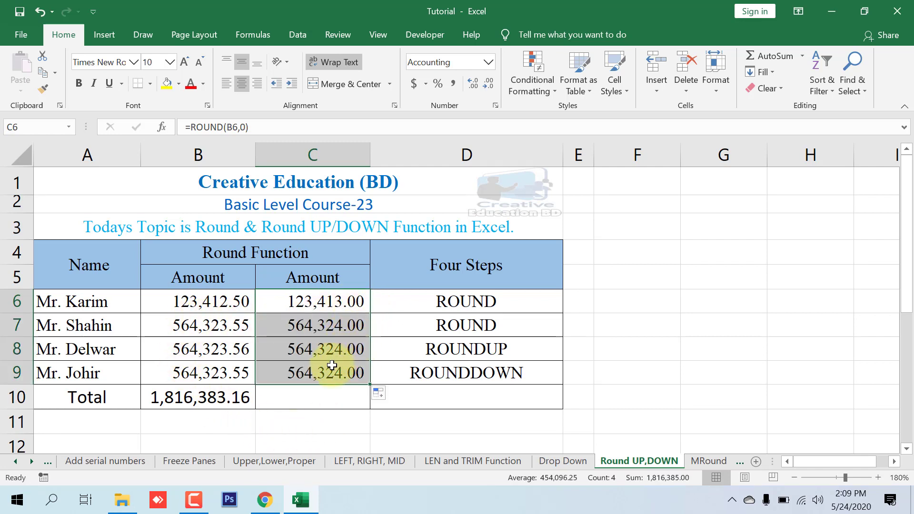
{"action": "left_click", "coordinate": [245, 396]}
{"action": "left_click", "coordinate": [296, 397]}
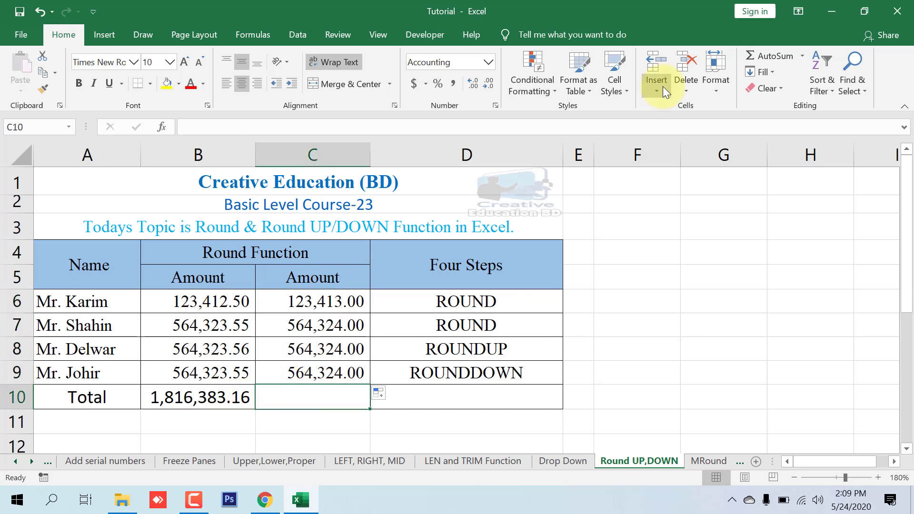
{"action": "left_click", "coordinate": [773, 56]}
{"action": "key", "text": "Return"}
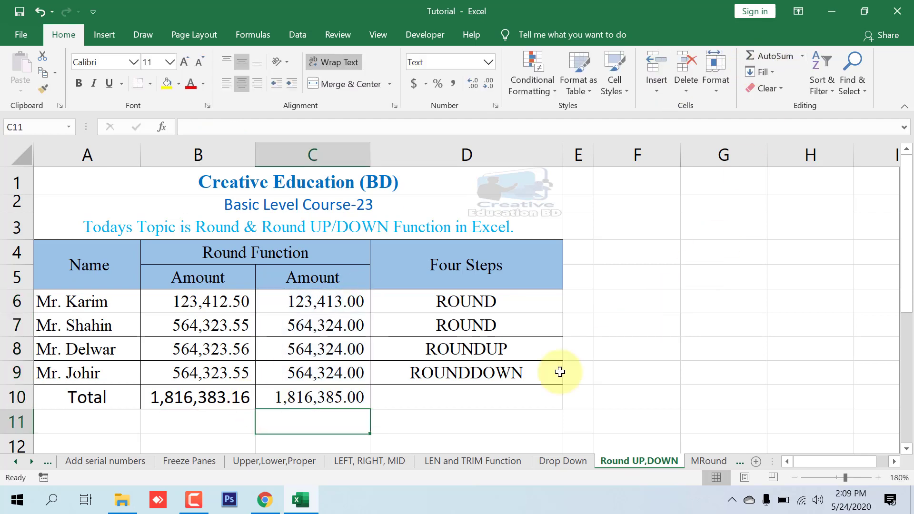
{"action": "left_click", "coordinate": [314, 400]}
Enter =C10-B10 in D10 to show the 1.84 rounding difference
{"action": "left_click", "coordinate": [435, 402]}
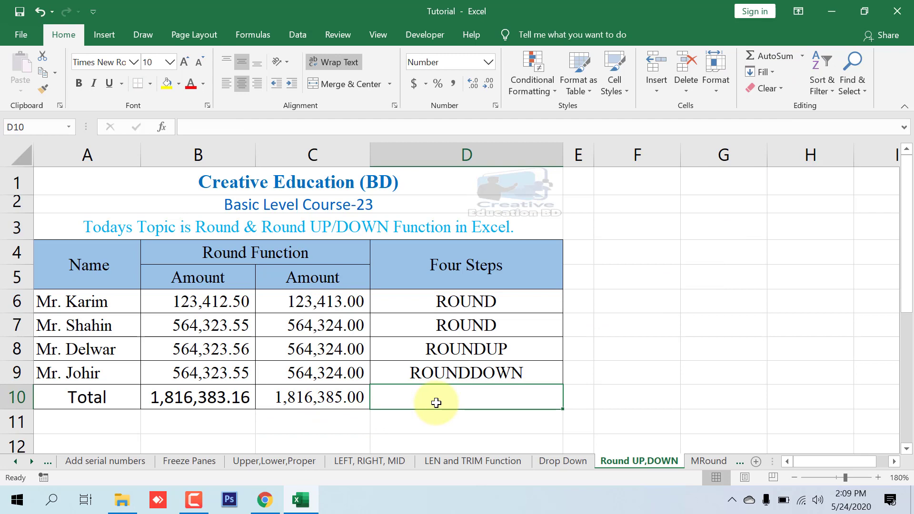
{"action": "type", "text": "="}
{"action": "left_click", "coordinate": [333, 398]}
{"action": "type", "text": "-"}
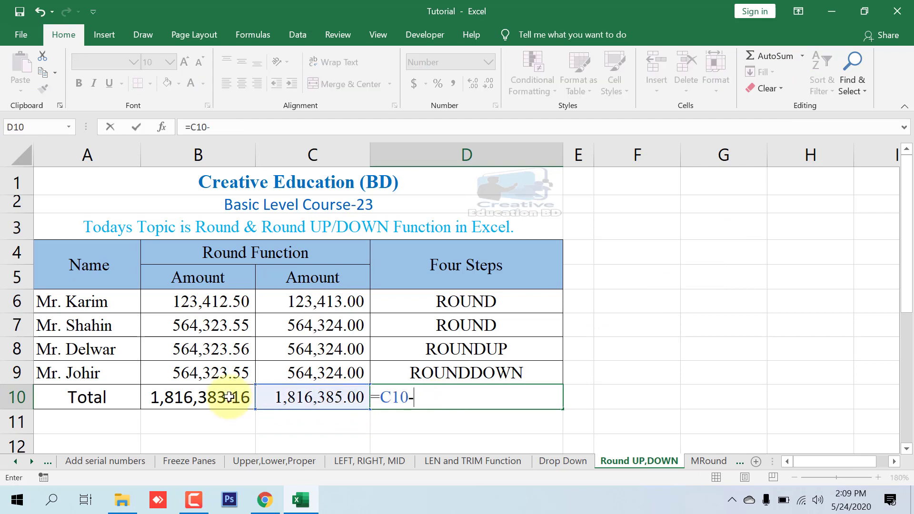
{"action": "left_click", "coordinate": [229, 396]}
{"action": "key", "text": "Return"}
{"action": "left_click", "coordinate": [453, 391]}
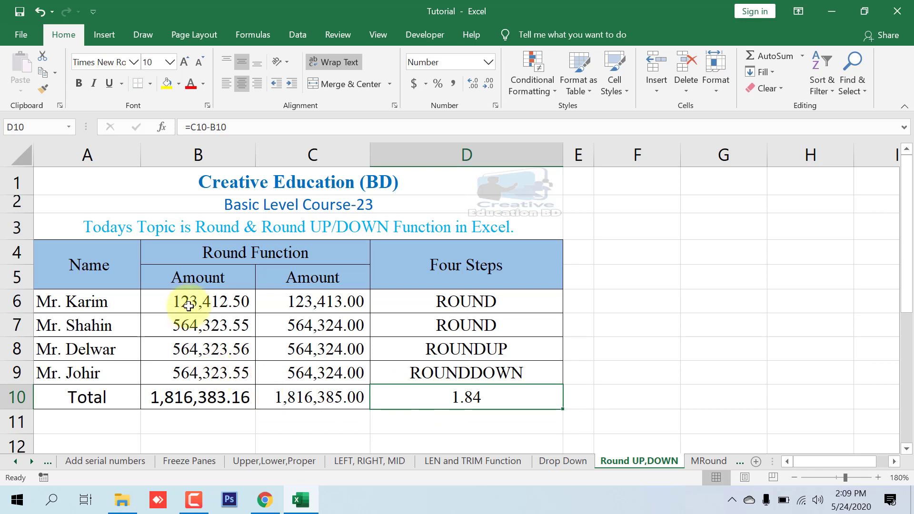
{"action": "mouse_move", "coordinate": [200, 299]}
{"action": "left_mouse_down"}
{"action": "mouse_move", "coordinate": [209, 393]}
{"action": "mouse_move", "coordinate": [210, 370]}
{"action": "left_mouse_up"}
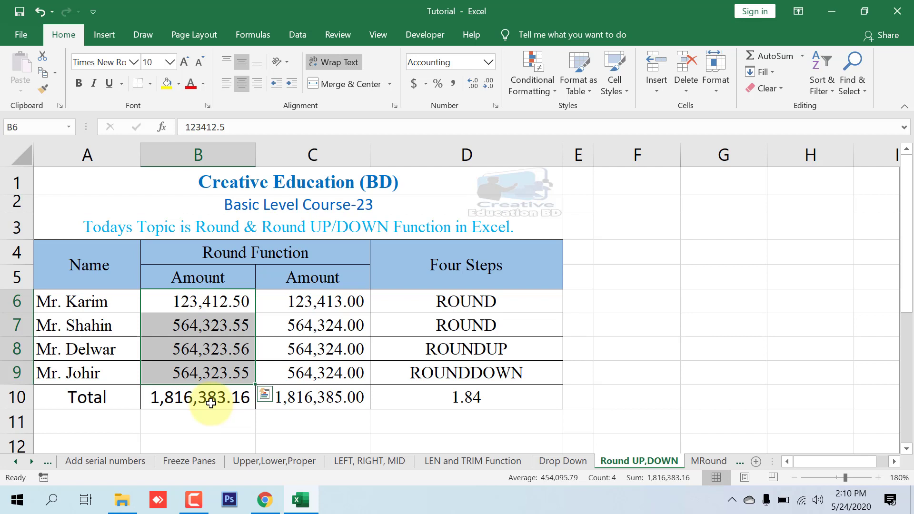
{"action": "left_click_drag", "start_coordinate": [313, 304], "coordinate": [331, 390]}
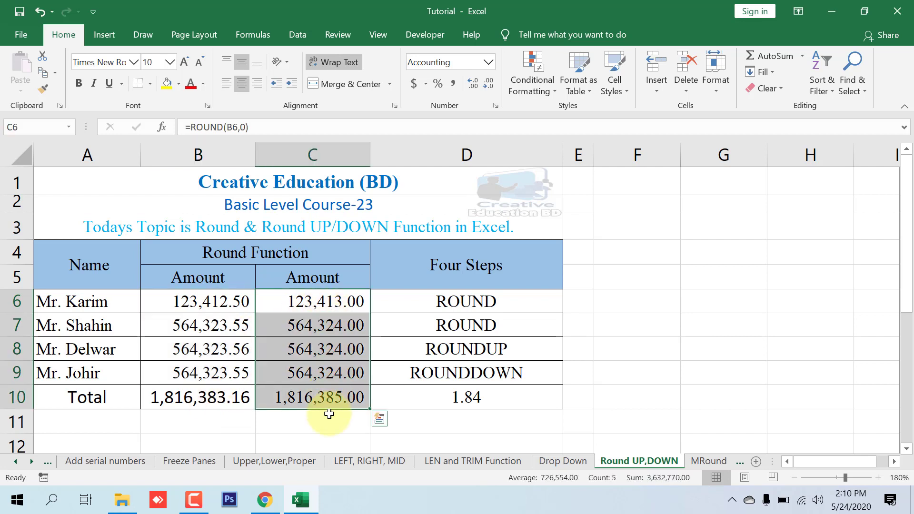
{"action": "left_click", "coordinate": [458, 395]}
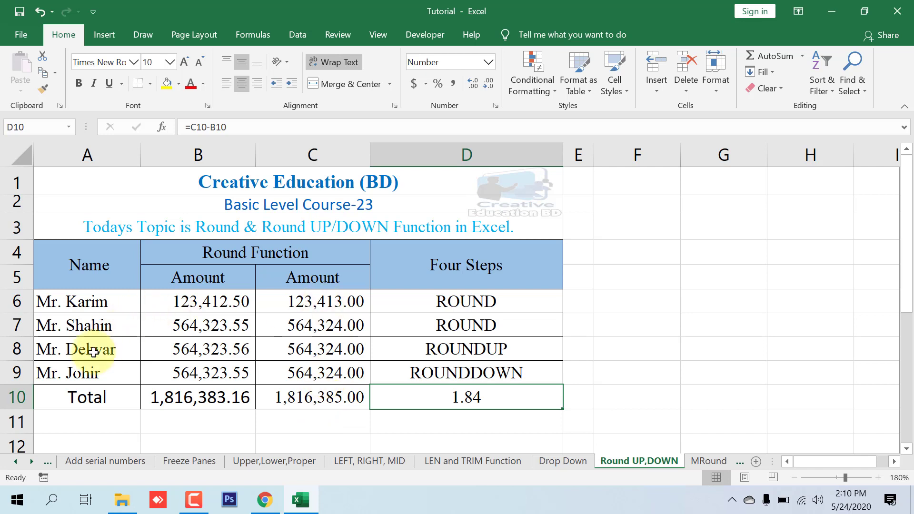
{"action": "left_click_drag", "start_coordinate": [90, 300], "coordinate": [90, 380]}
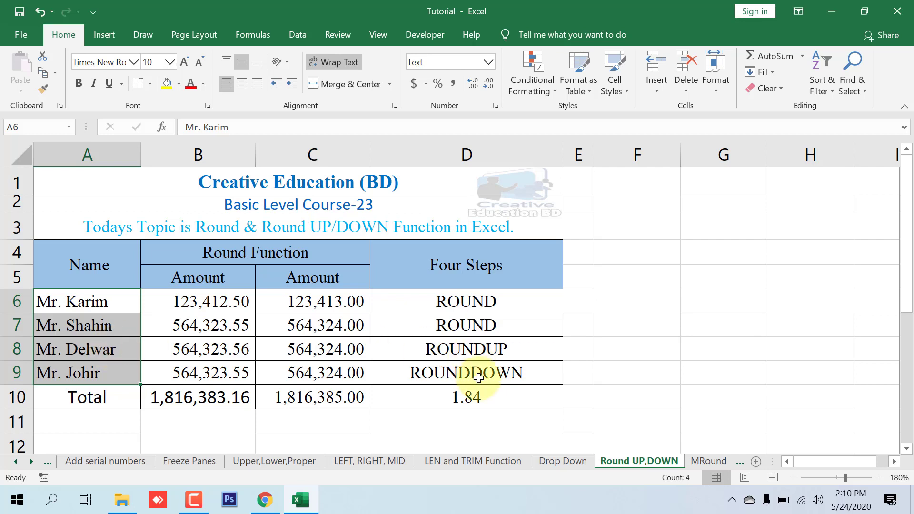
{"action": "left_click", "coordinate": [471, 398]}
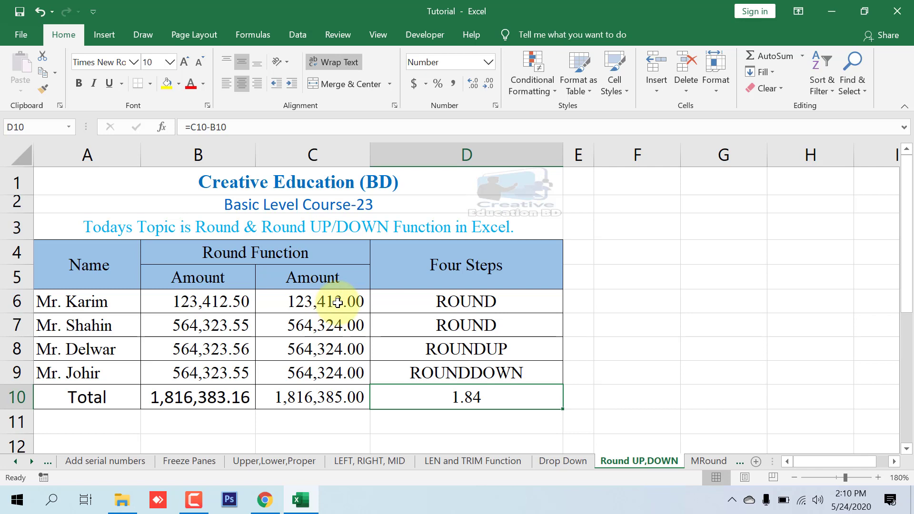
{"action": "left_click_drag", "start_coordinate": [338, 303], "coordinate": [336, 397]}
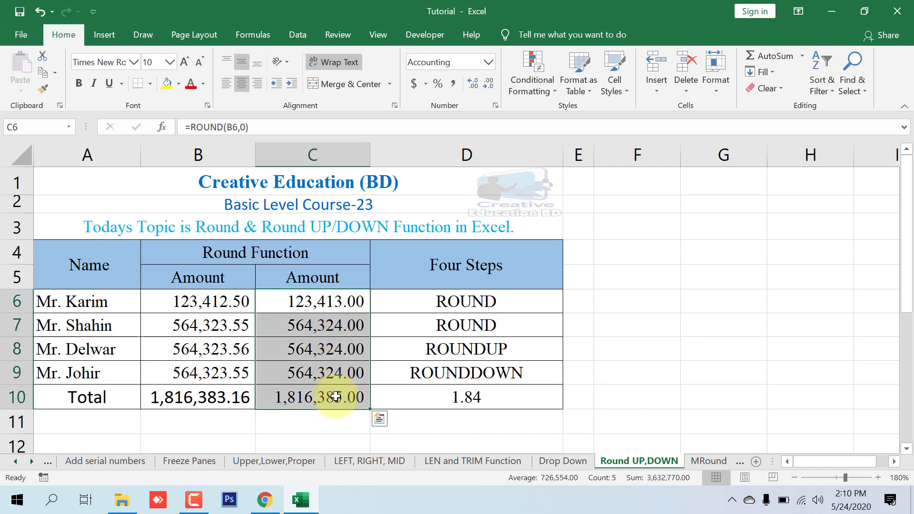
Clear the old rounded results in C6:C10 and the difference in D10
{"action": "key", "text": "Delete"}
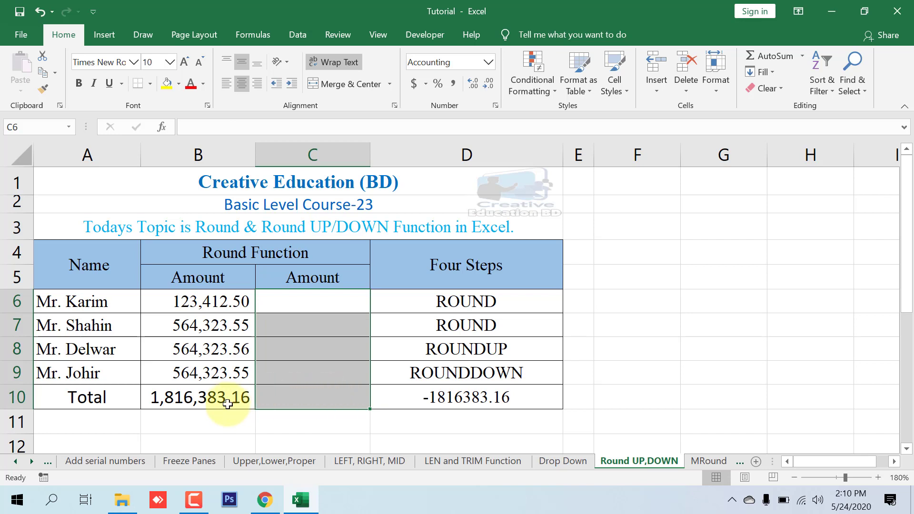
{"action": "left_click", "coordinate": [475, 397]}
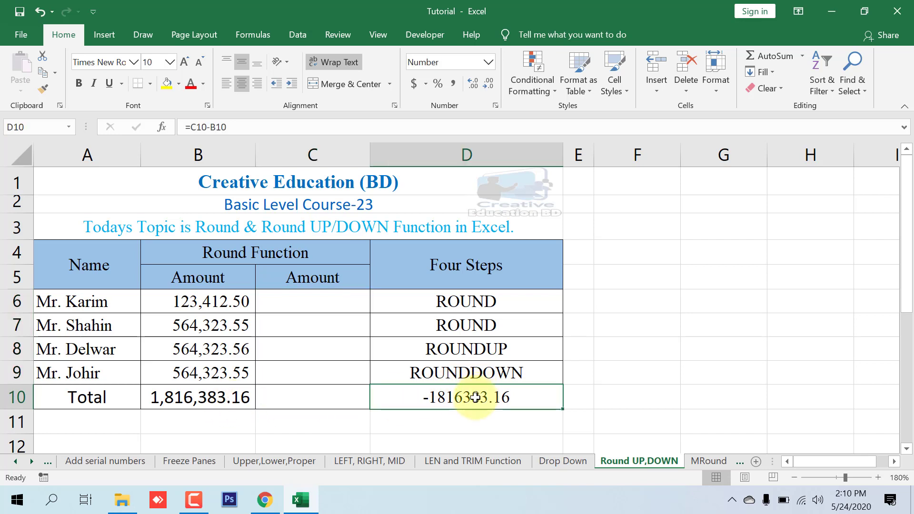
{"action": "key", "text": "Delete"}
Enter =ROUND(B6,0) in C6 and fill it down to C7, giving 123,413.00 and 564,324.00
{"action": "left_click", "coordinate": [346, 299]}
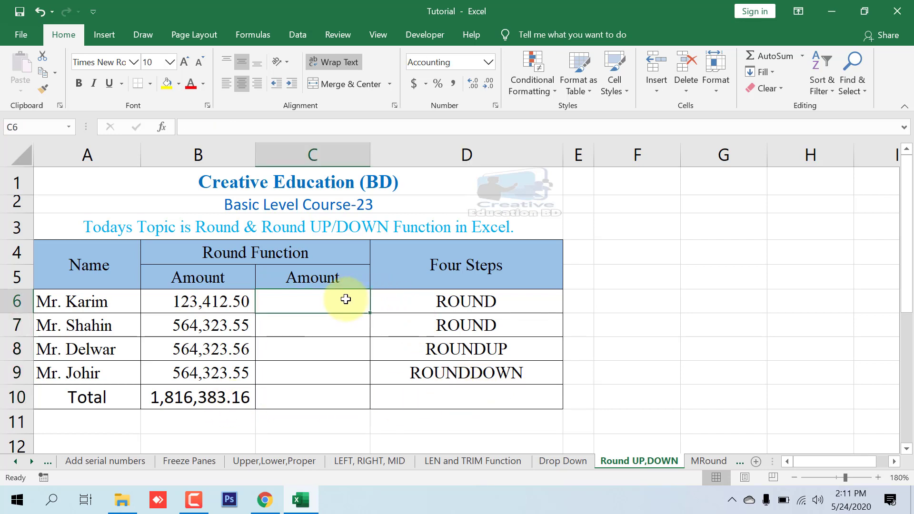
{"action": "type", "text": "=ro"}
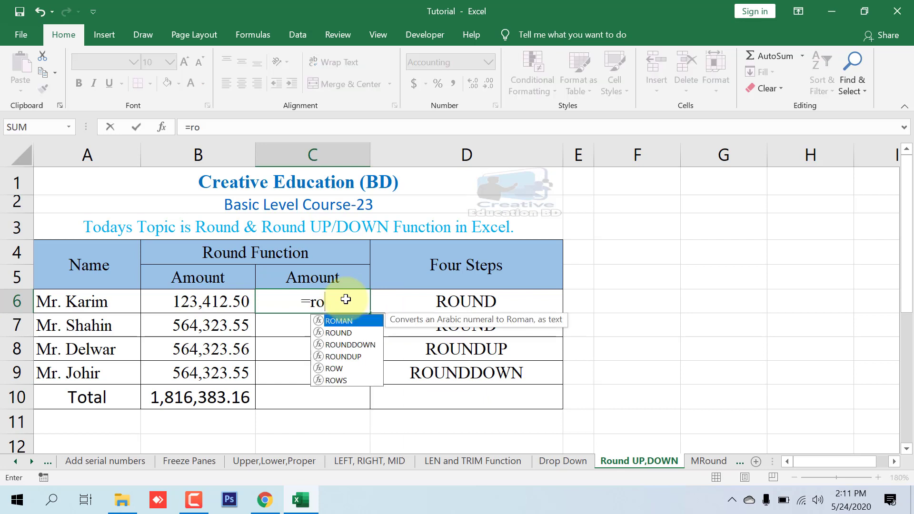
{"action": "key", "text": "Down"}
{"action": "key", "text": "Tab"}
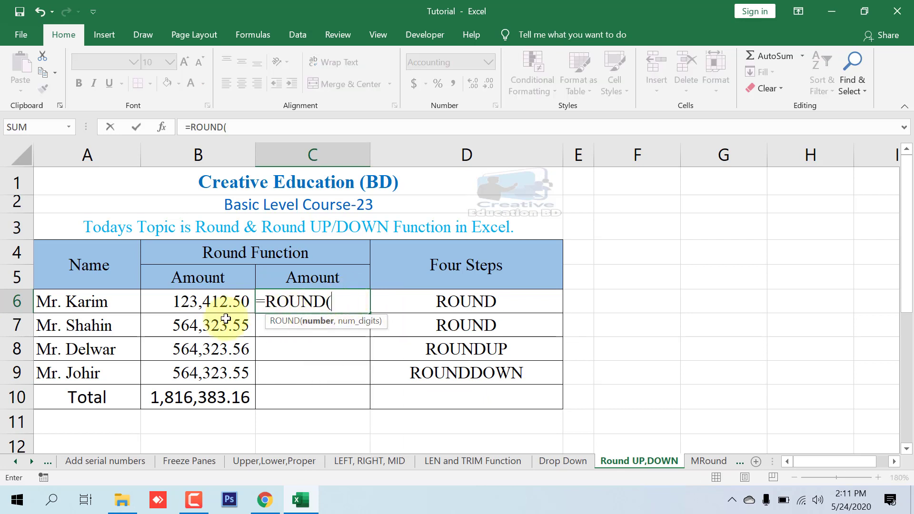
{"action": "left_click", "coordinate": [220, 314]}
{"action": "type", "text": ","}
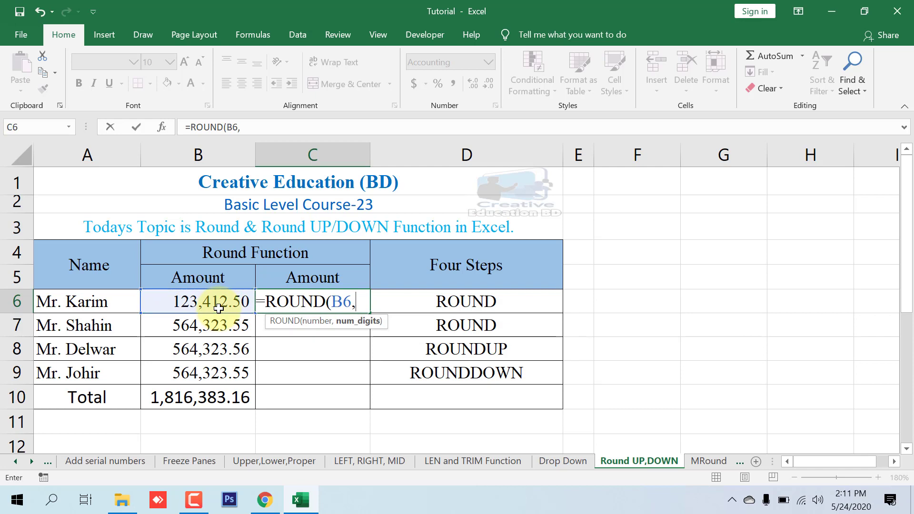
{"action": "type", "text": "0"}
{"action": "type", "text": ")"}
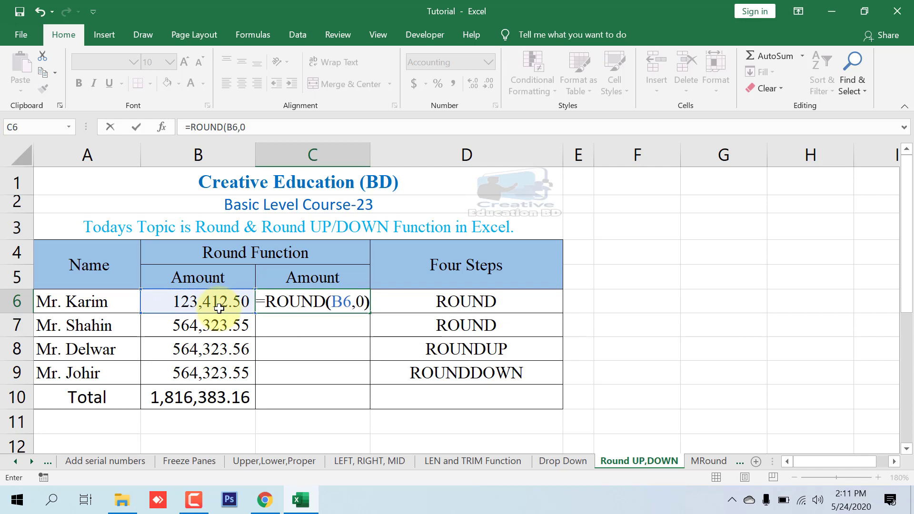
{"action": "key", "text": "Return"}
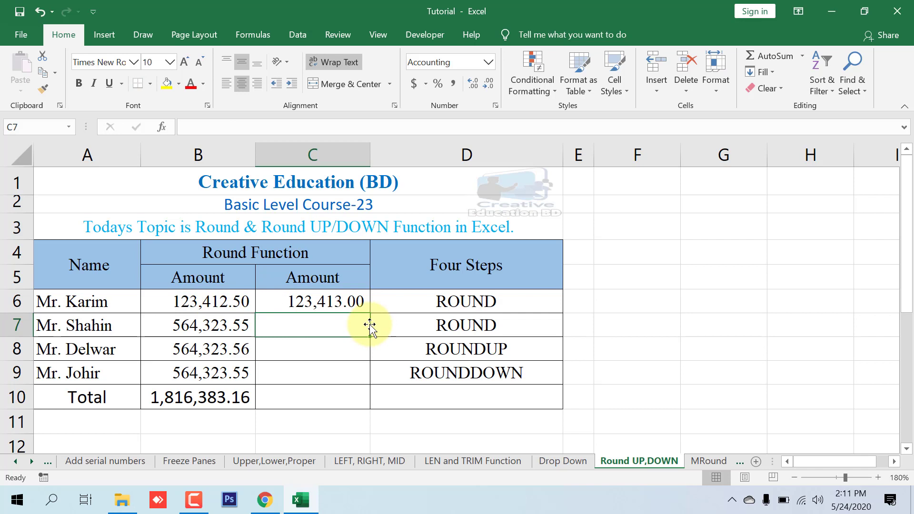
{"action": "key", "text": "ctrl+d"}
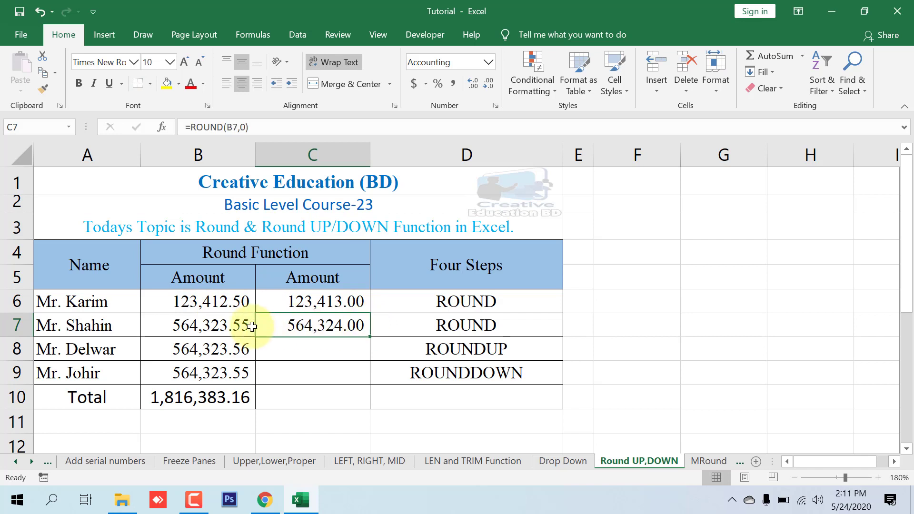
{"action": "left_click", "coordinate": [226, 332]}
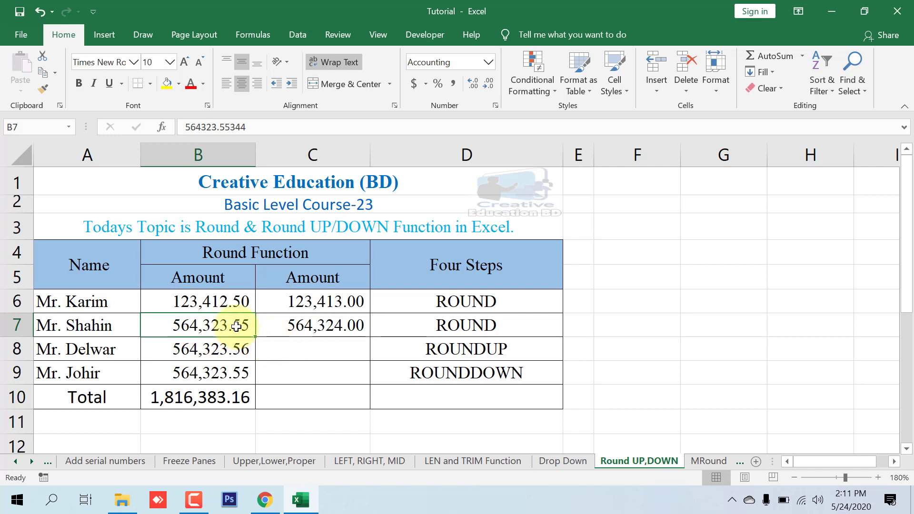
Show B7's full value 564,323.55344 and change C7's formula to =ROUND(B7,2)
{"action": "left_click", "coordinate": [475, 84]}
{"action": "left_click", "coordinate": [475, 84]}
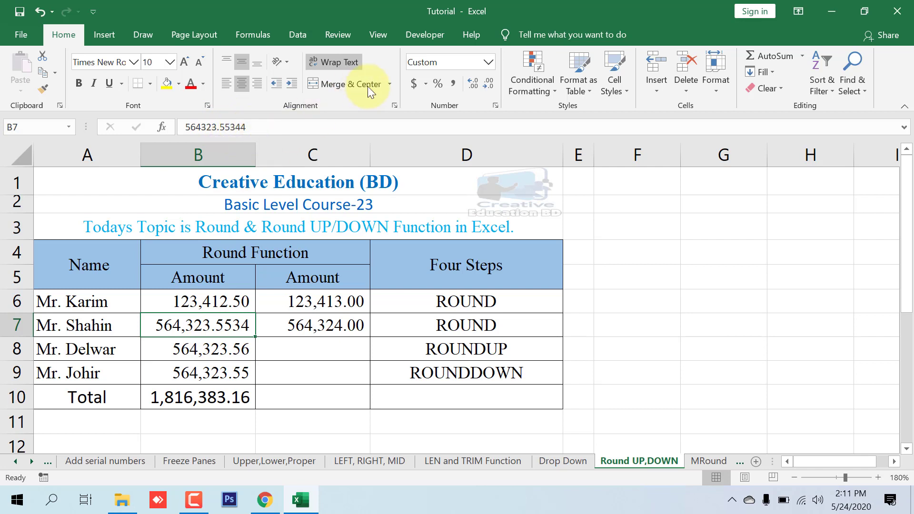
{"action": "left_click", "coordinate": [478, 79]}
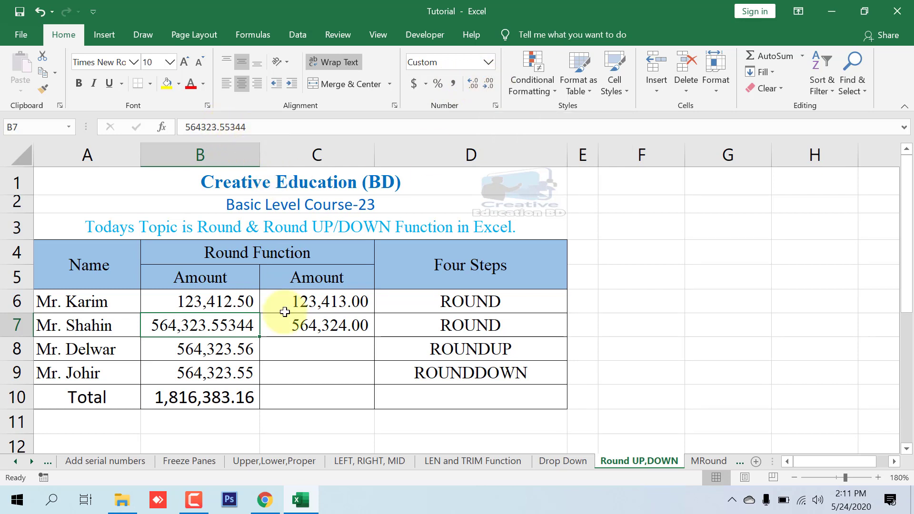
{"action": "double_click", "coordinate": [328, 325]}
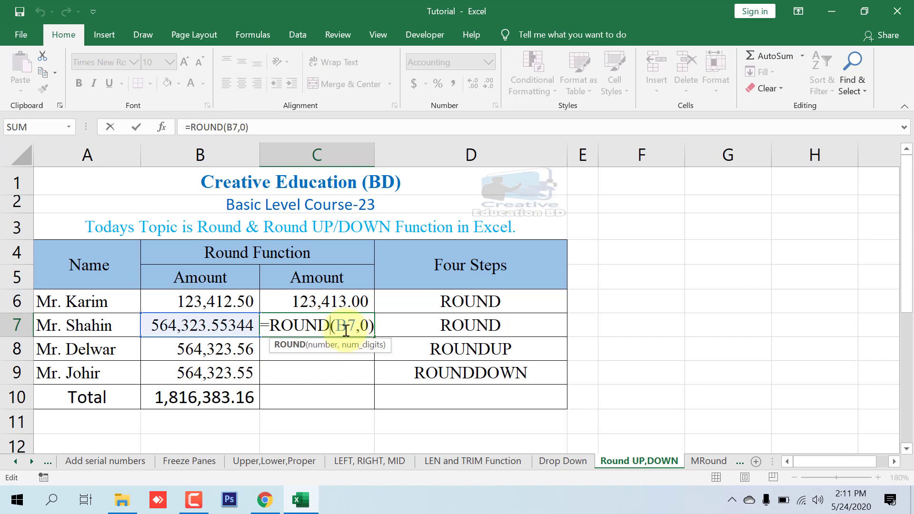
{"action": "left_click_drag", "start_coordinate": [334, 325], "coordinate": [392, 324]}
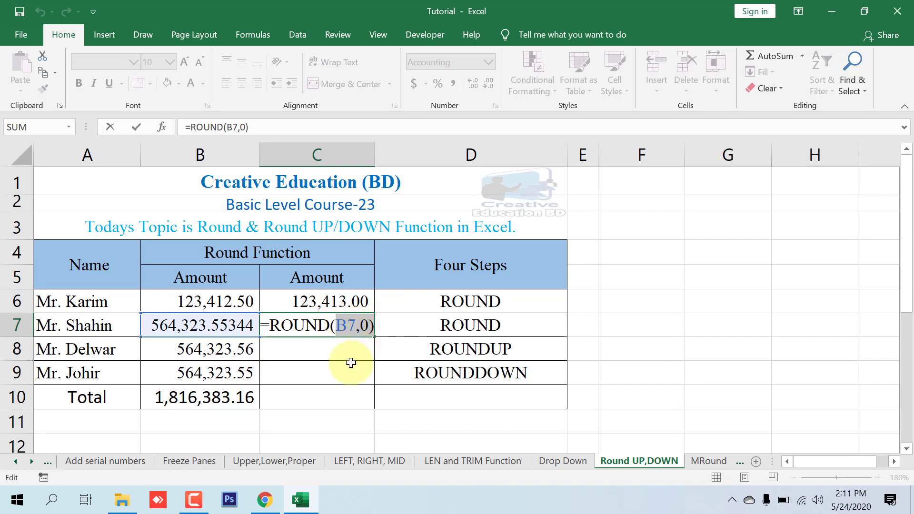
{"action": "key", "text": "BackSpace"}
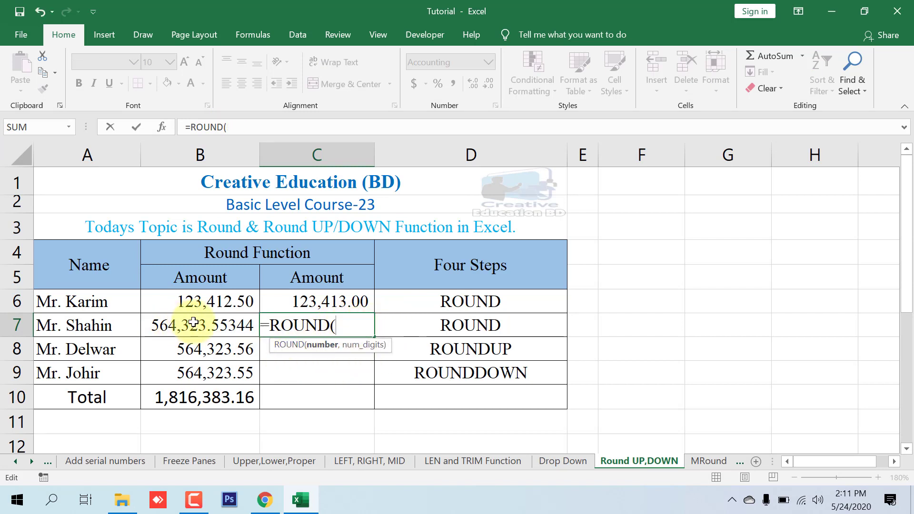
{"action": "left_click", "coordinate": [193, 324]}
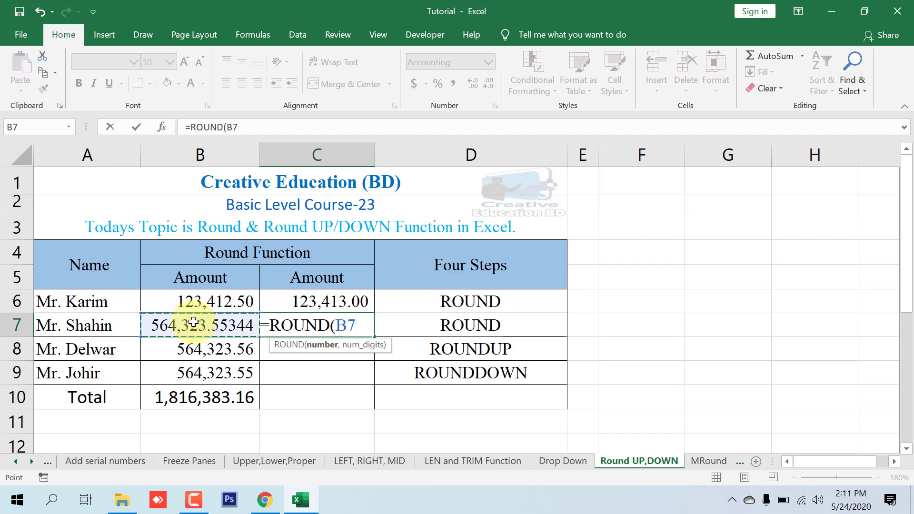
{"action": "type", "text": ","}
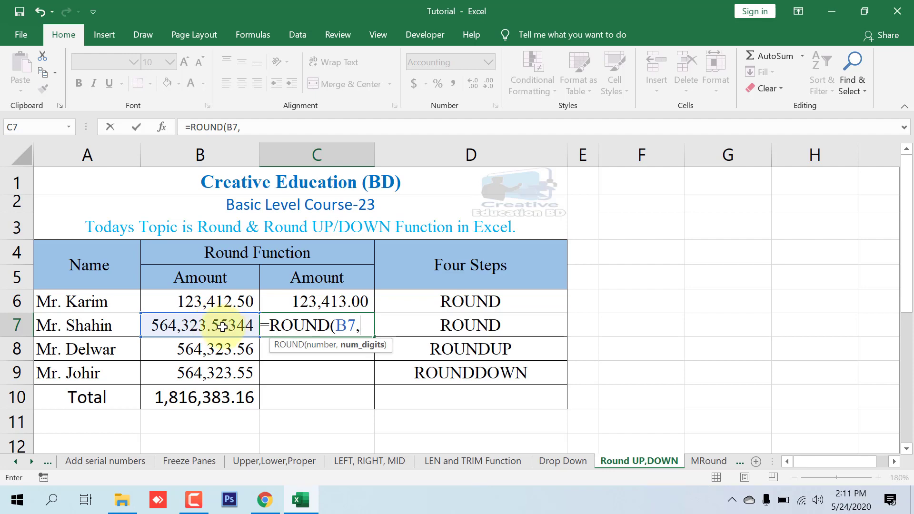
{"action": "type", "text": "2"}
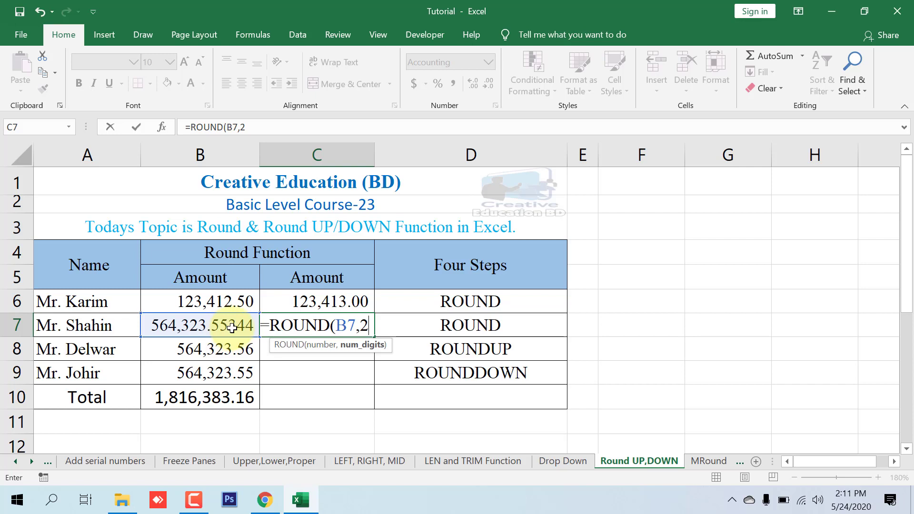
{"action": "type", "text": ")"}
{"action": "key", "text": "Return"}
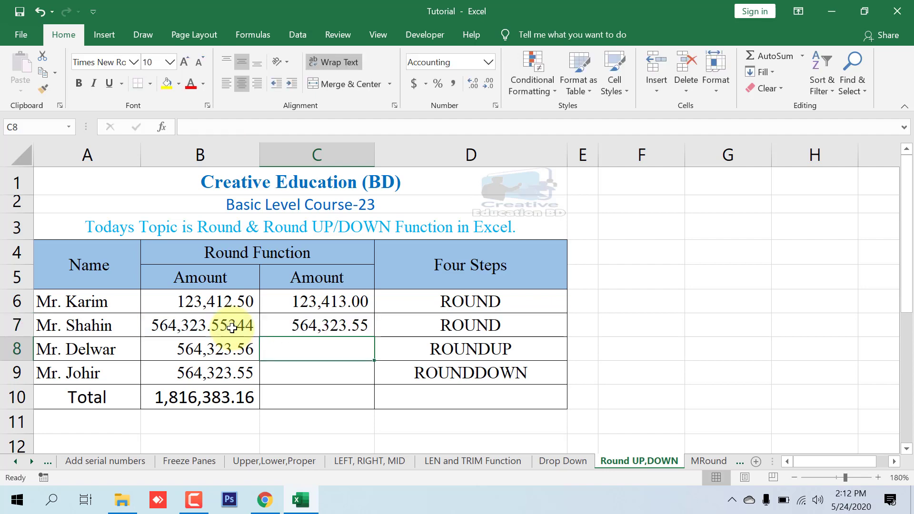
Set C7 to display two decimals (564,323.55) and narrow column C slightly
{"action": "left_click", "coordinate": [352, 331]}
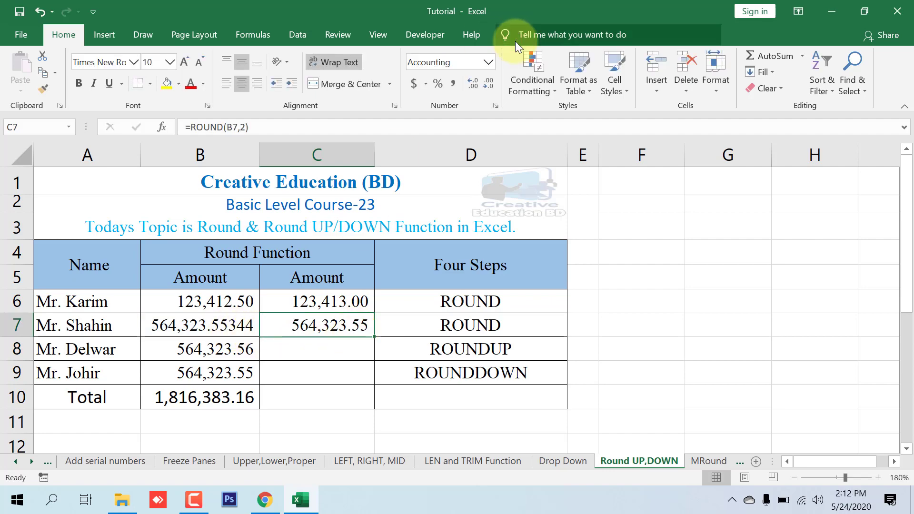
{"action": "left_click", "coordinate": [475, 82]}
{"action": "left_click", "coordinate": [475, 82]}
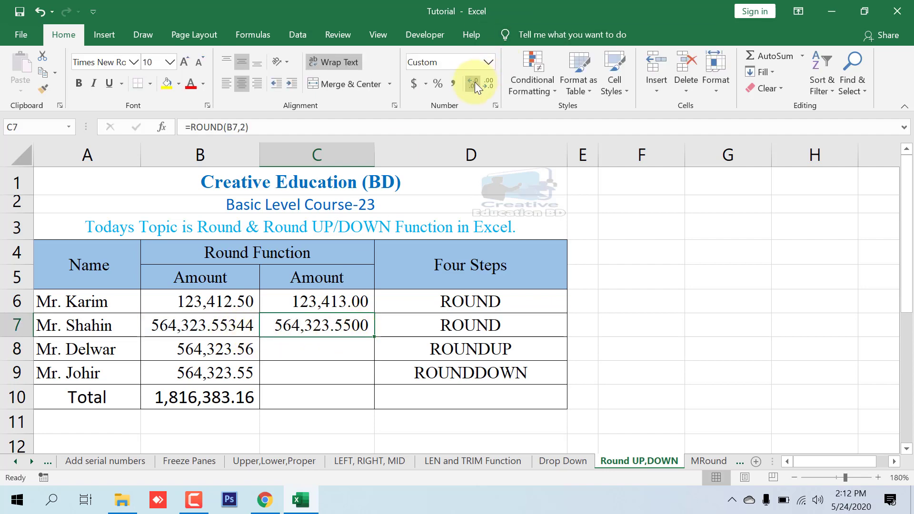
{"action": "left_click", "coordinate": [490, 84]}
{"action": "left_click", "coordinate": [490, 84]}
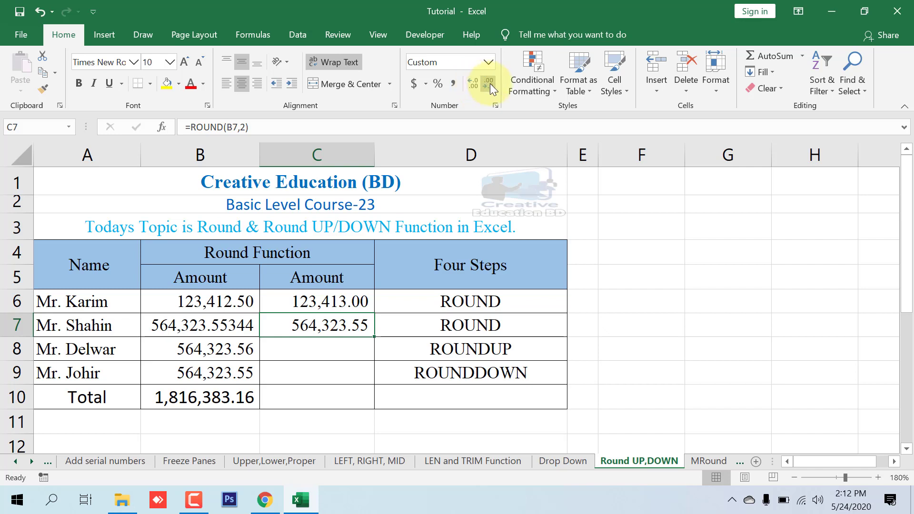
{"action": "left_click", "coordinate": [472, 84]}
{"action": "left_click", "coordinate": [473, 84]}
{"action": "left_click", "coordinate": [472, 84]}
{"action": "left_click", "coordinate": [472, 83]}
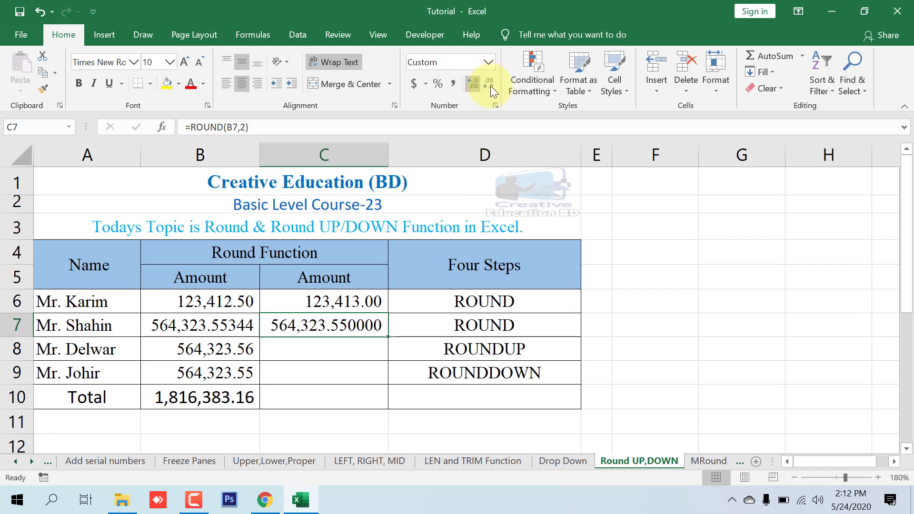
{"action": "left_click", "coordinate": [490, 85]}
{"action": "left_click", "coordinate": [491, 85]}
{"action": "left_click", "coordinate": [490, 84]}
{"action": "left_click", "coordinate": [490, 84]}
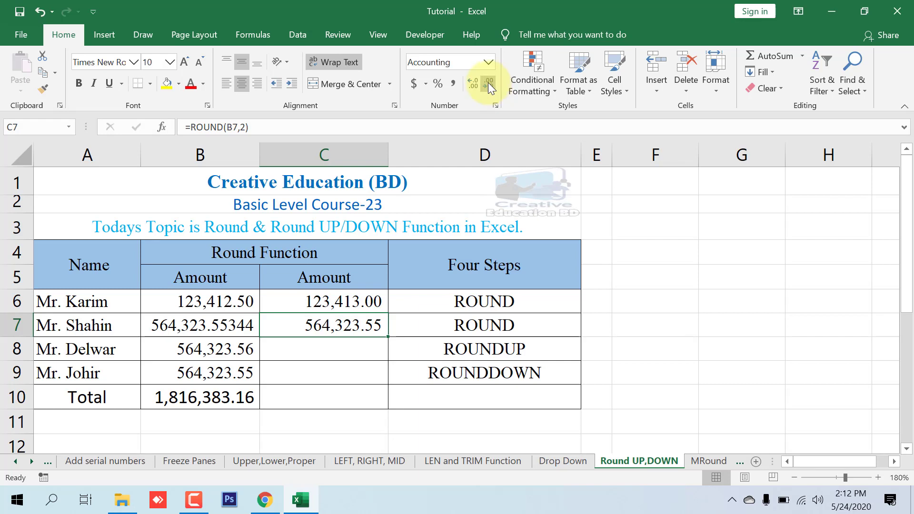
{"action": "left_click_drag", "start_coordinate": [391, 149], "coordinate": [385, 151]}
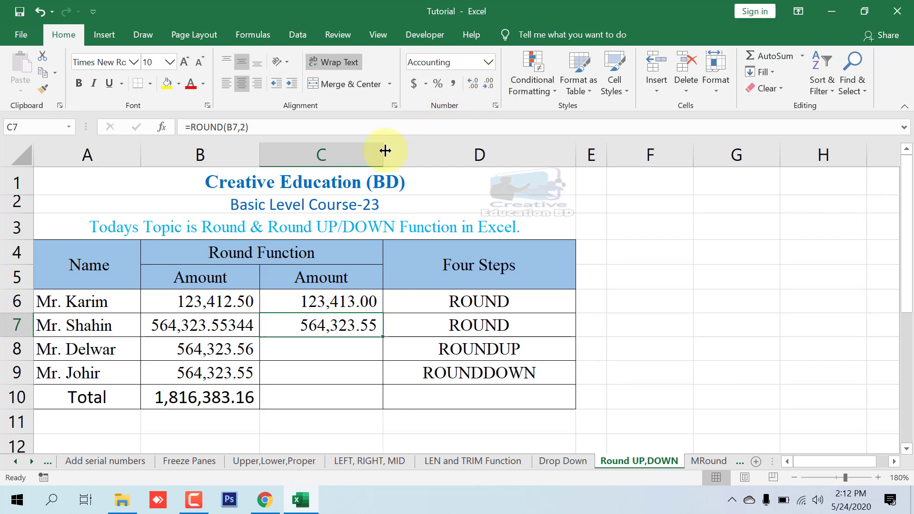
Review B7's full value and the two ROUND labels in column D before moving to C8
{"action": "left_click", "coordinate": [220, 325]}
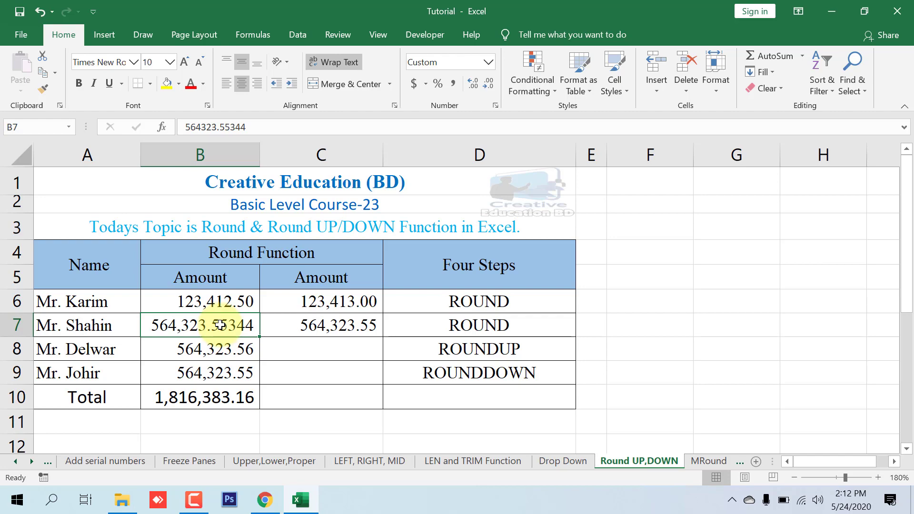
{"action": "left_click_drag", "start_coordinate": [461, 300], "coordinate": [465, 323]}
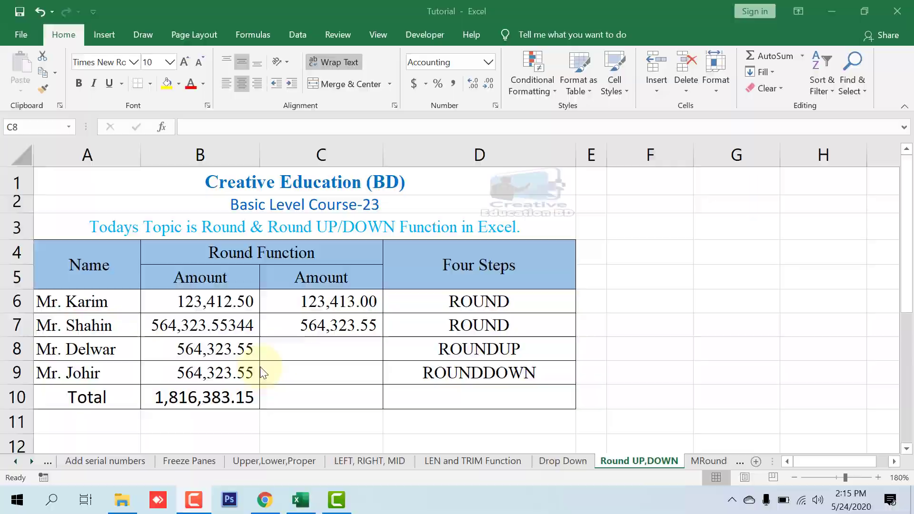
{"action": "left_click", "coordinate": [349, 347]}
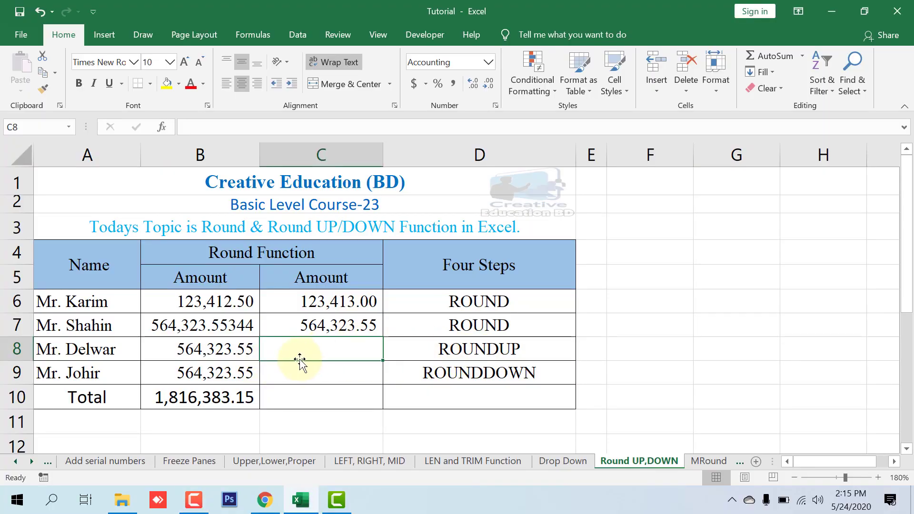
Enter =ROUNDUP(B8,1) in C8, rounding the third amount up to 564,323.60
{"action": "type", "text": "="}
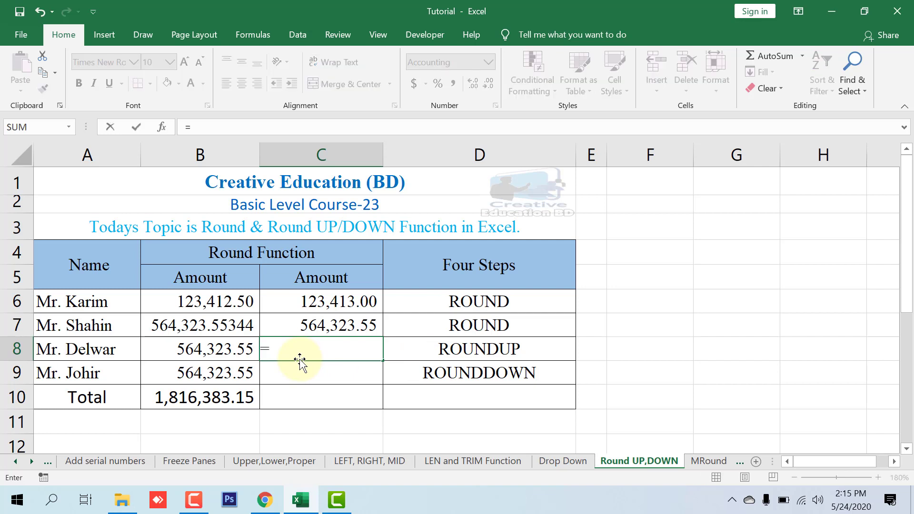
{"action": "type", "text": "roun"}
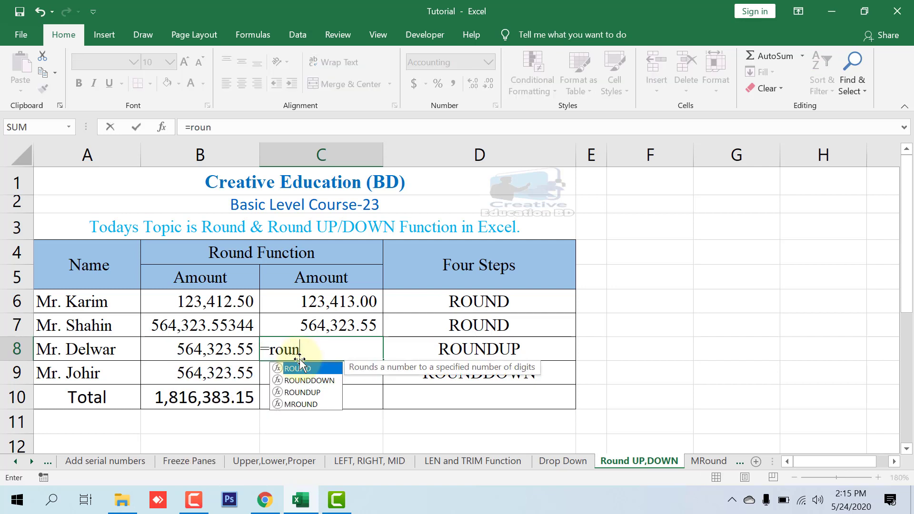
{"action": "key", "text": "Down"}
{"action": "key", "text": "Down"}
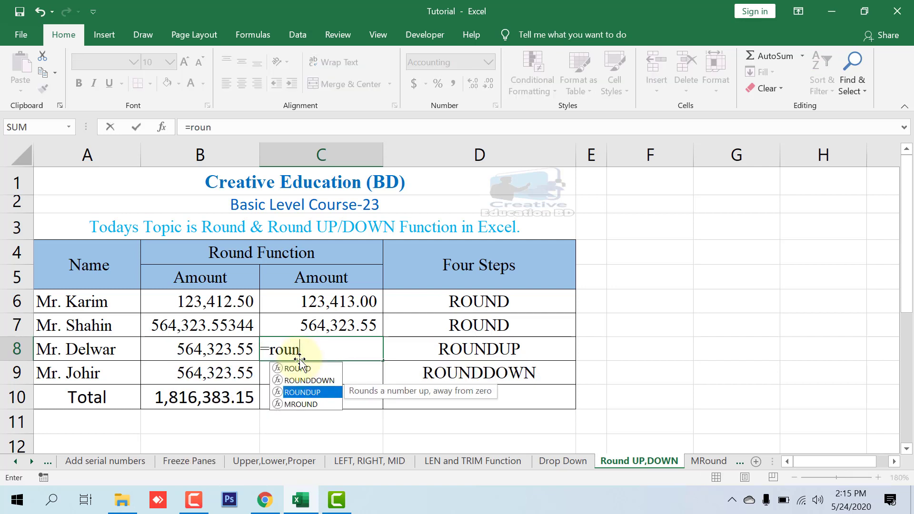
{"action": "key", "text": "Tab"}
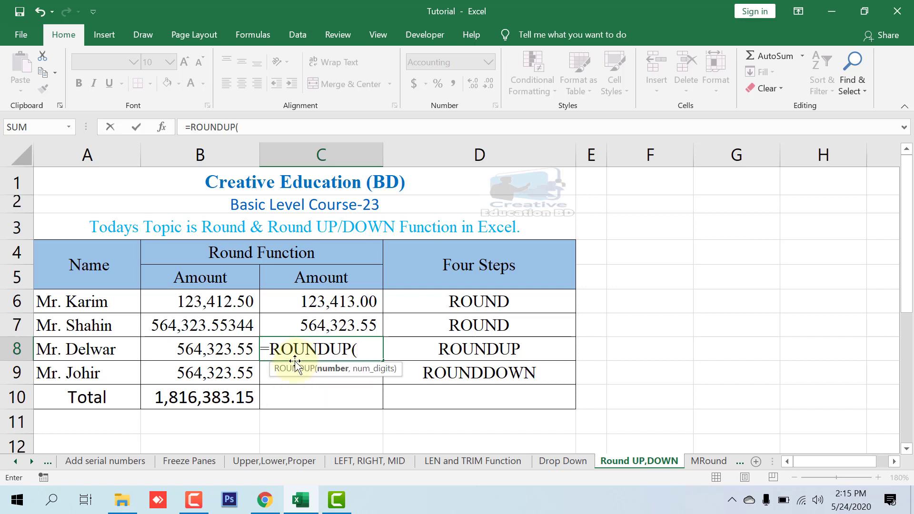
{"action": "left_click", "coordinate": [232, 351]}
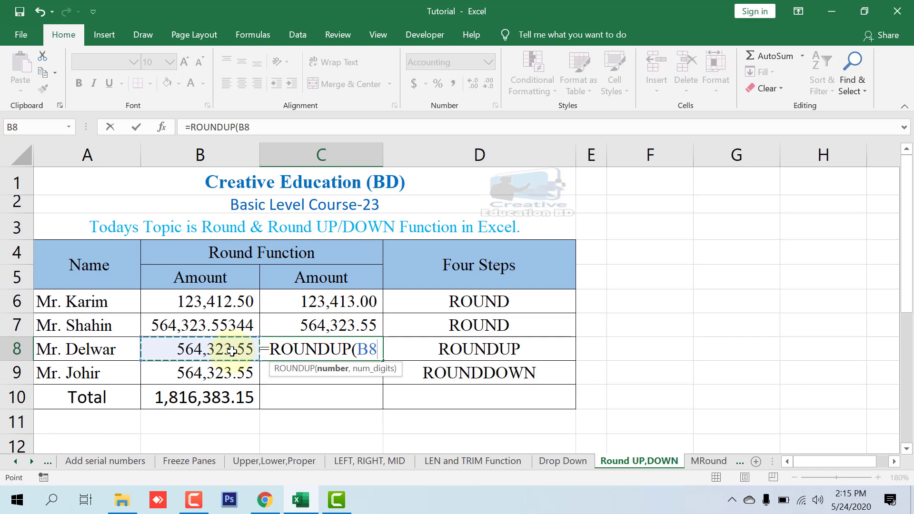
{"action": "type", "text": ","}
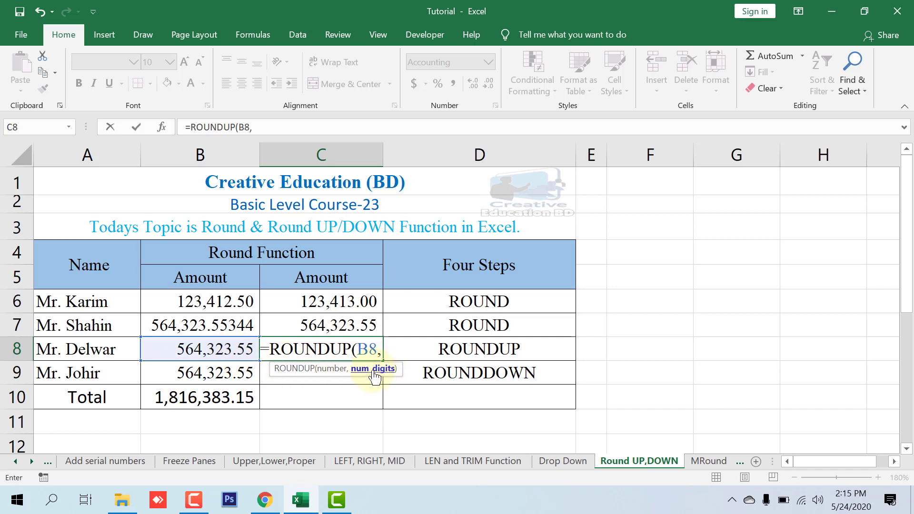
{"action": "type", "text": "1"}
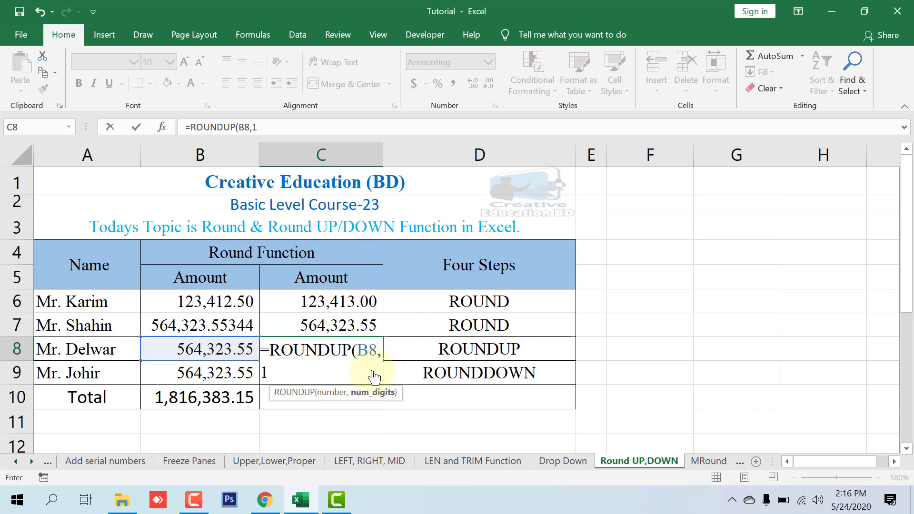
{"action": "type", "text": ")"}
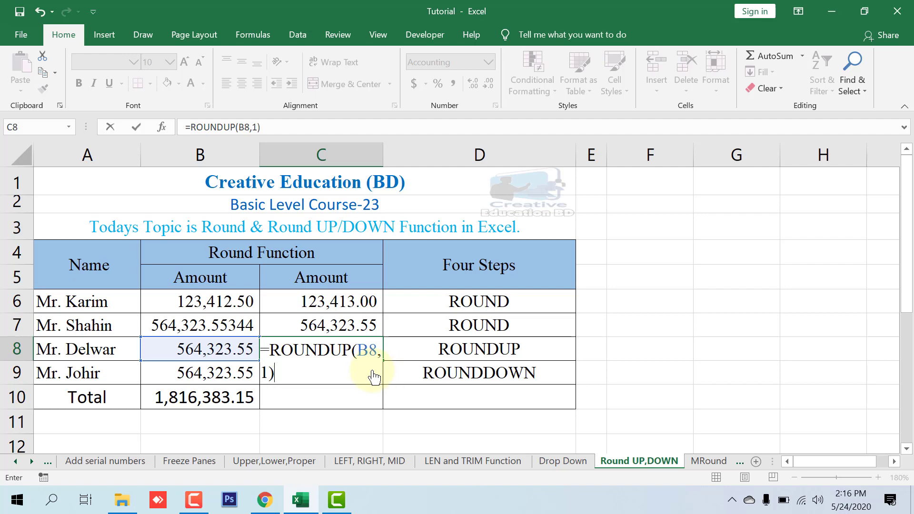
{"action": "key", "text": "Return"}
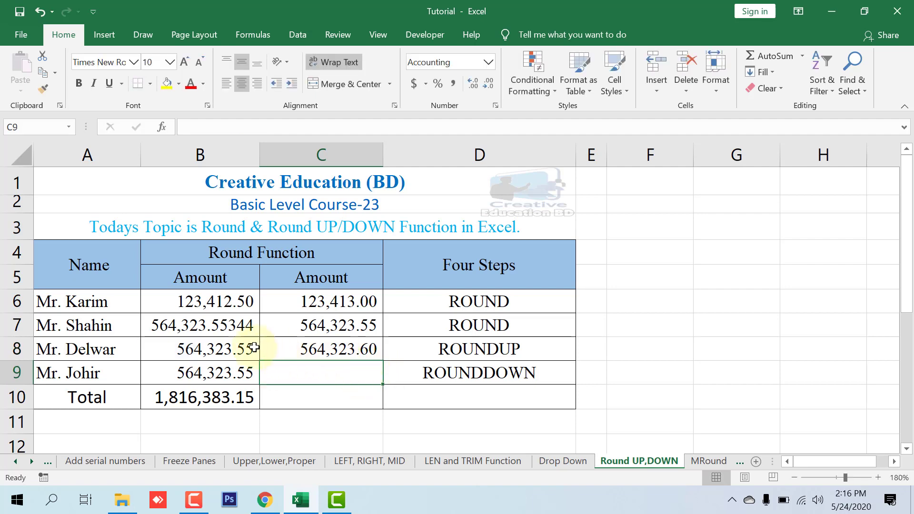
{"action": "left_click", "coordinate": [250, 348]}
{"action": "left_click", "coordinate": [353, 351]}
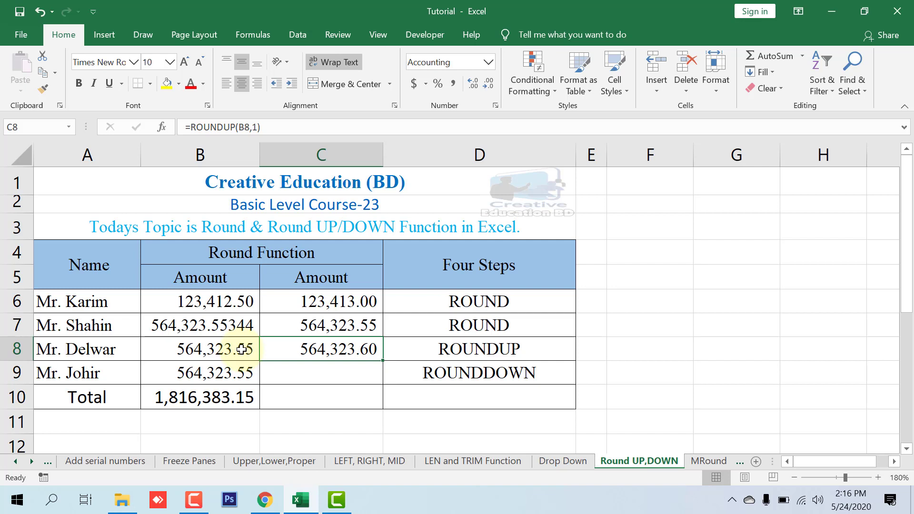
Enter =ROUNDDOWN(B9,1) in C9, rounding the fourth amount down to 564,323.50
{"action": "left_click", "coordinate": [370, 374]}
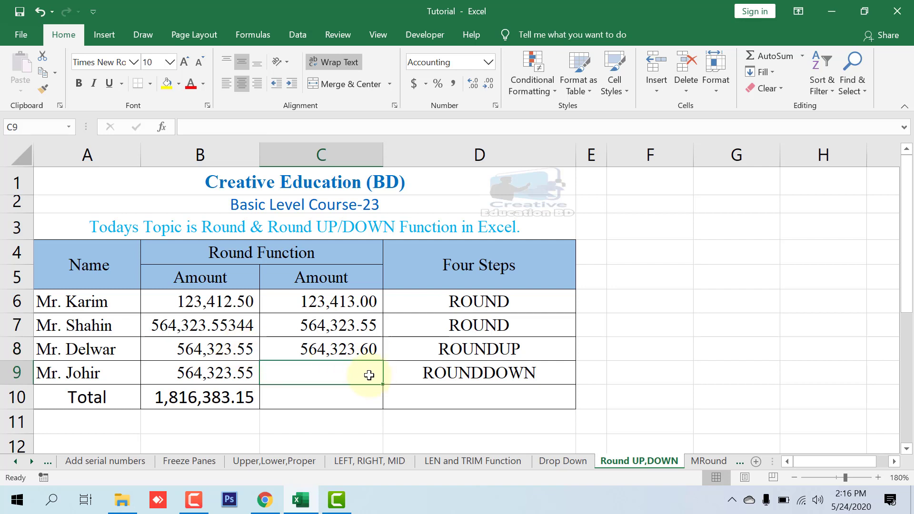
{"action": "double_click", "coordinate": [369, 376]}
{"action": "type", "text": "=r"}
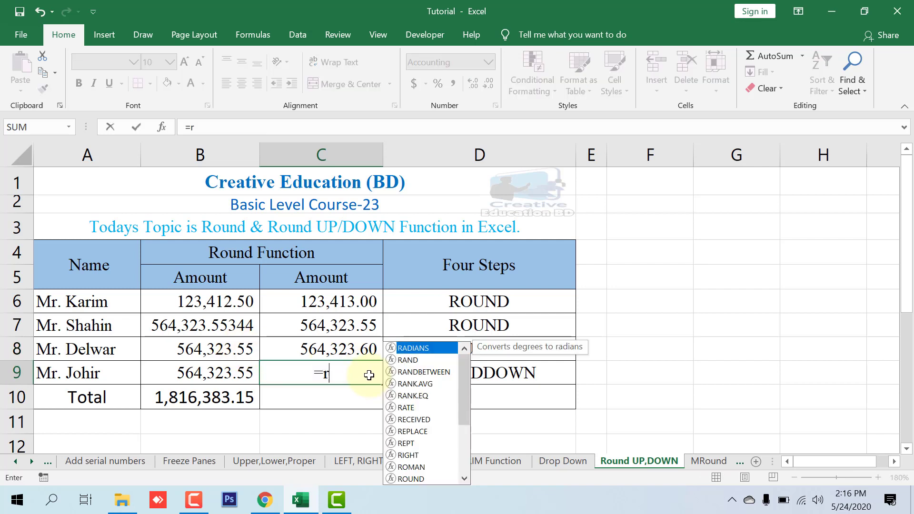
{"action": "type", "text": "oun"}
{"action": "key", "text": "Down"}
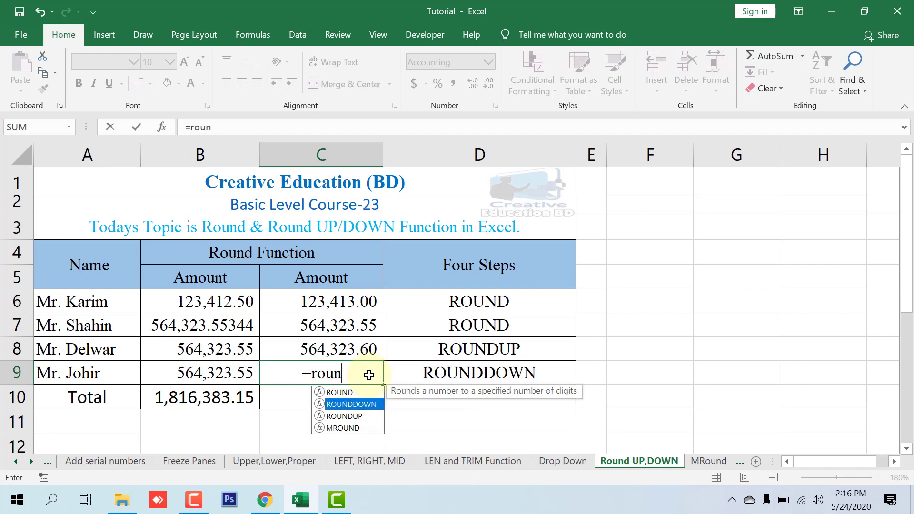
{"action": "key", "text": "Tab"}
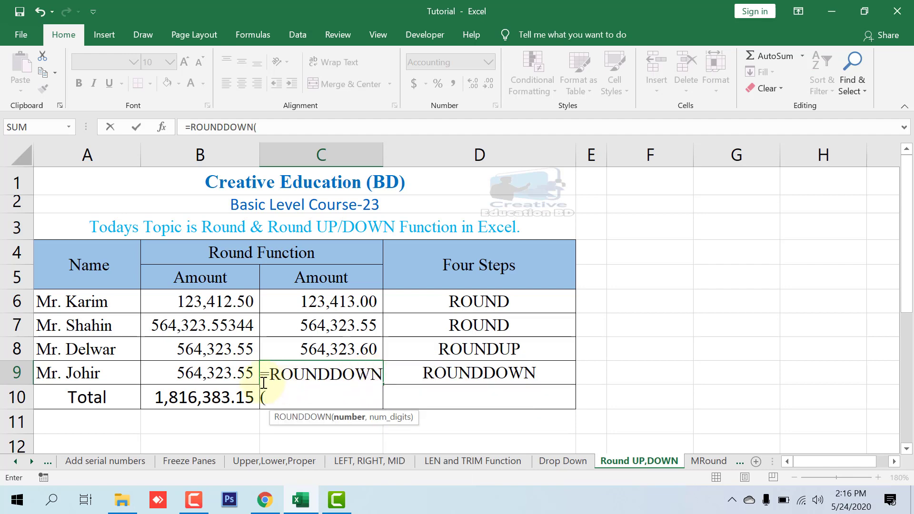
{"action": "left_click", "coordinate": [230, 375]}
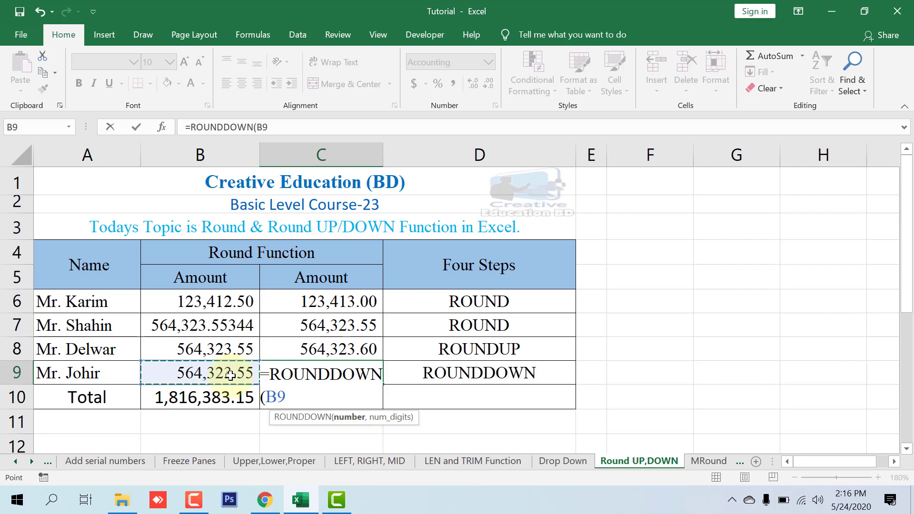
{"action": "type", "text": ","}
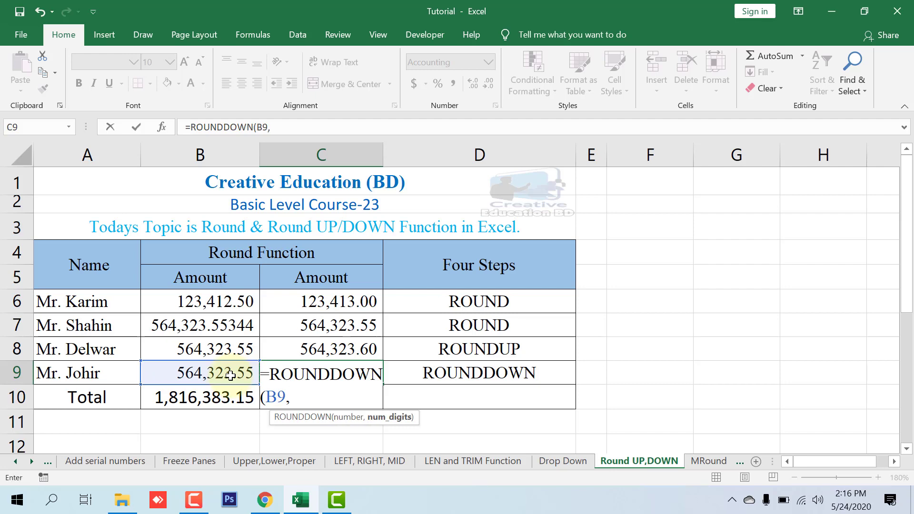
{"action": "type", "text": "1"}
{"action": "type", "text": ")"}
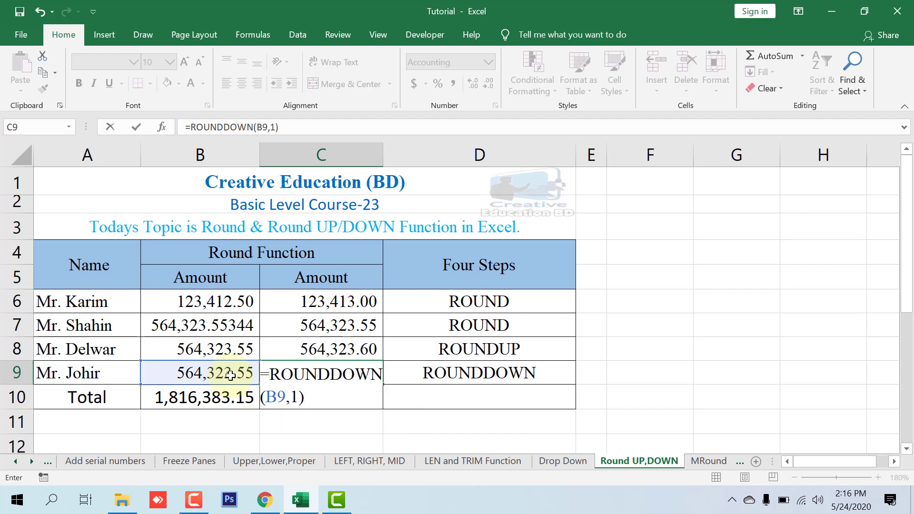
{"action": "key", "text": "Return"}
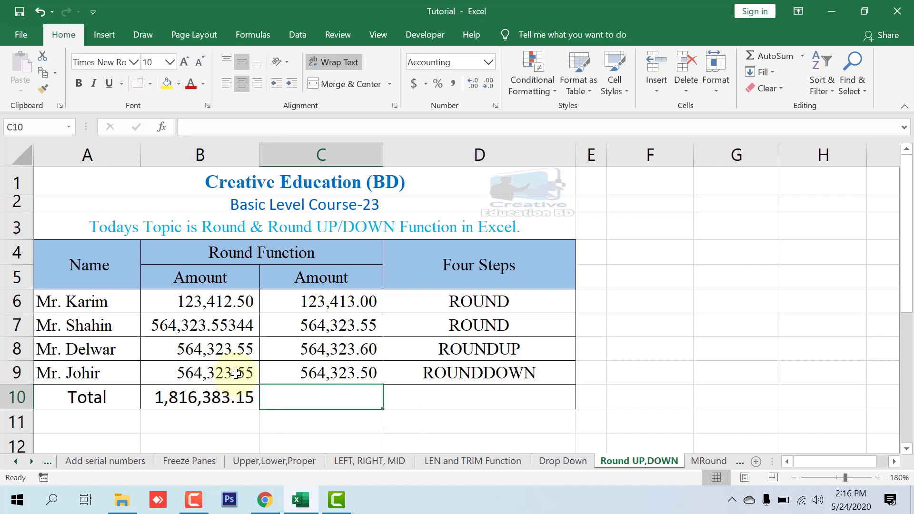
{"action": "left_click", "coordinate": [230, 376]}
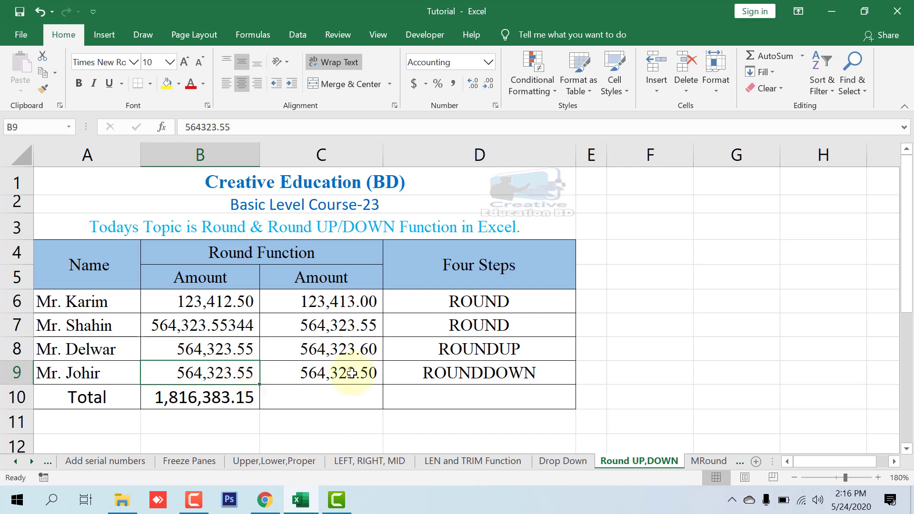
{"action": "left_click", "coordinate": [365, 353]}
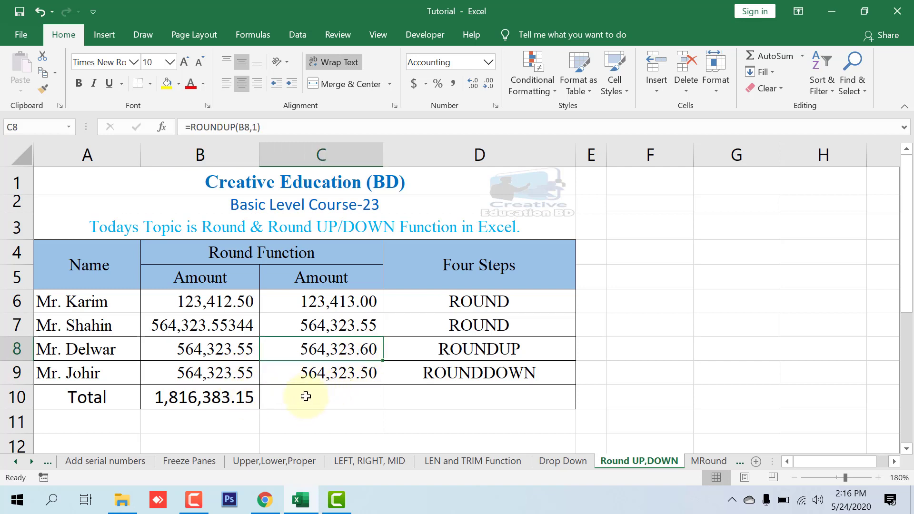
{"action": "left_click", "coordinate": [319, 374]}
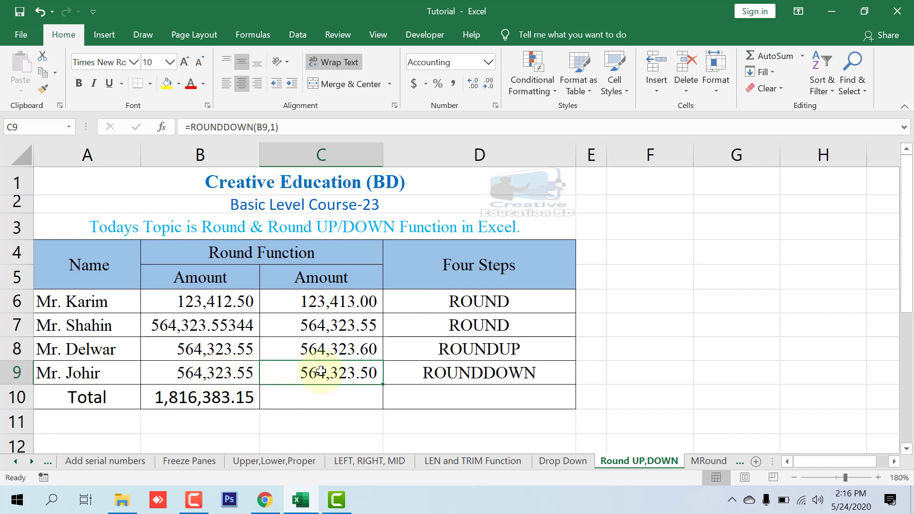
{"action": "left_click", "coordinate": [355, 351]}
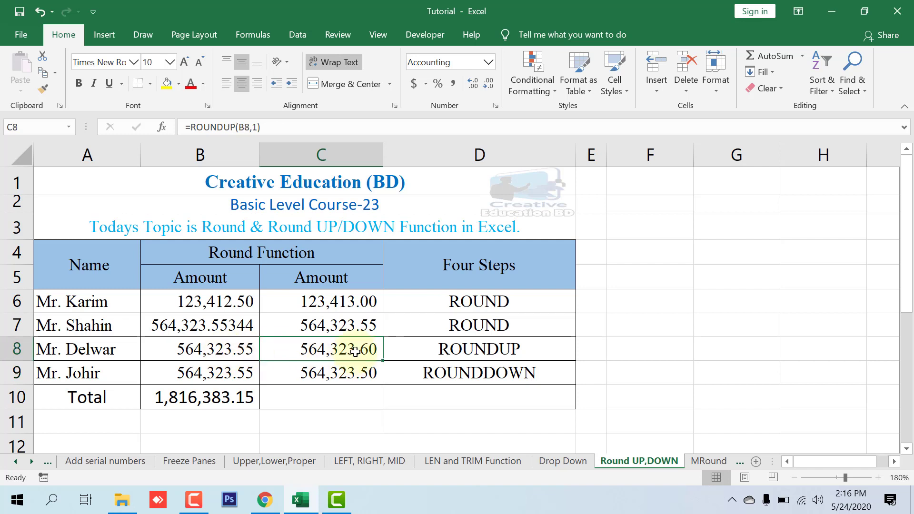
{"action": "left_click", "coordinate": [344, 376]}
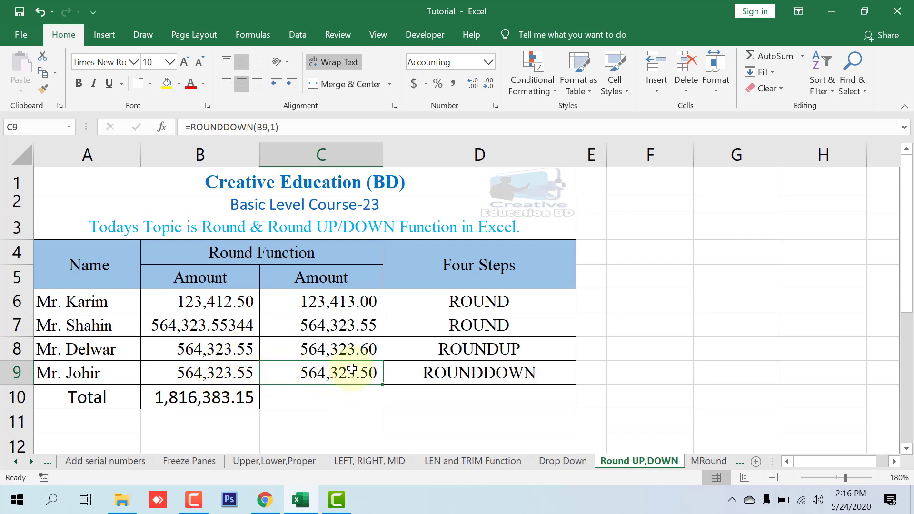
{"action": "left_click", "coordinate": [352, 353]}
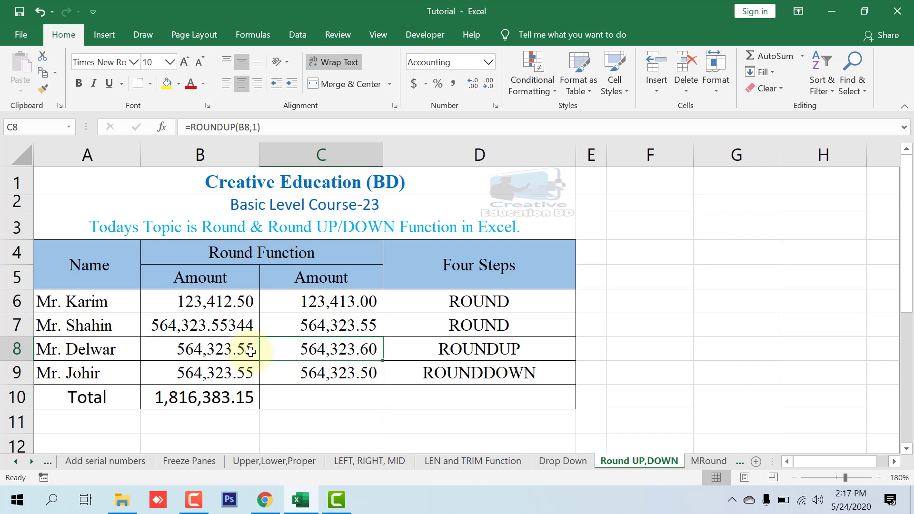
{"action": "left_click", "coordinate": [325, 375]}
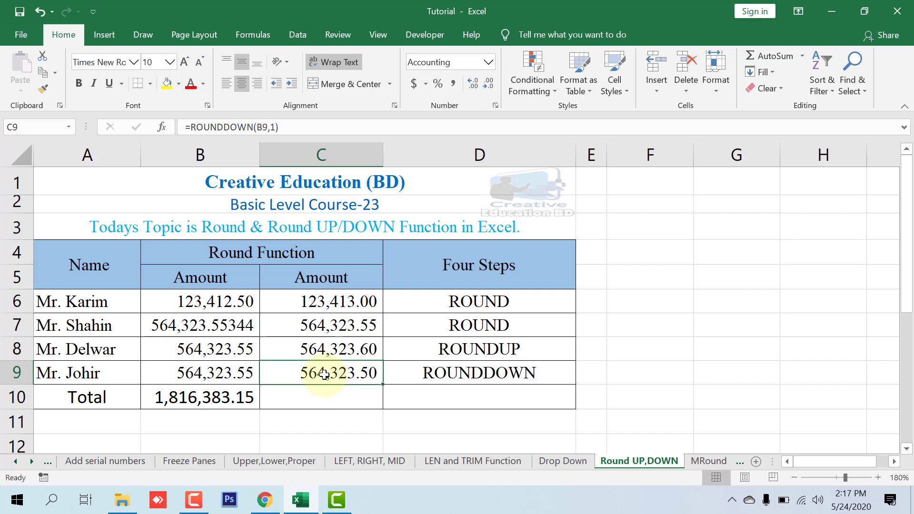